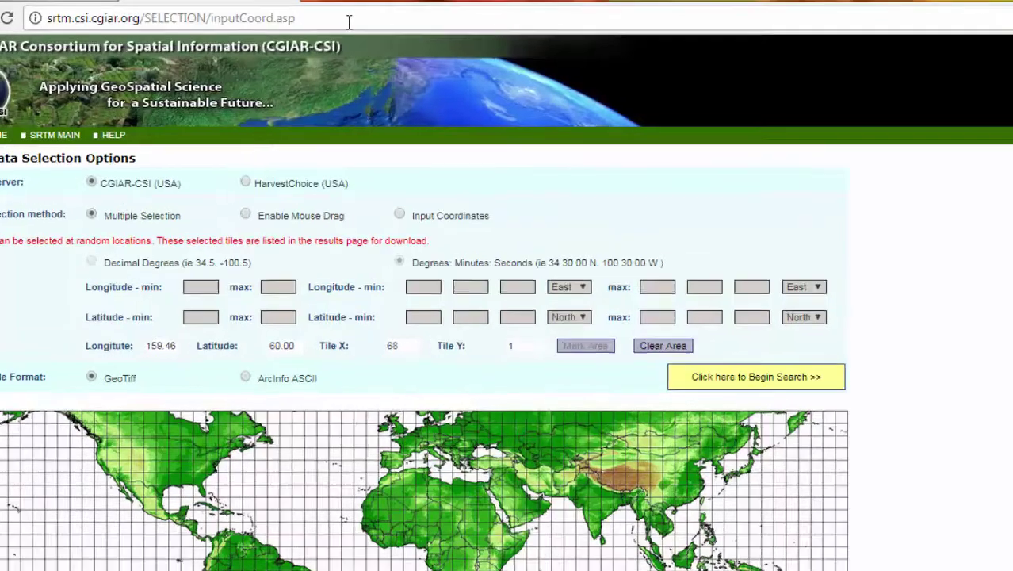
Step: Search the SRTM database for the selected block of tiles covering Egypt, in GeoTiff format from the CGIAR-CSI (USA) server
{"action": "left_click", "coordinate": [321, 18]}
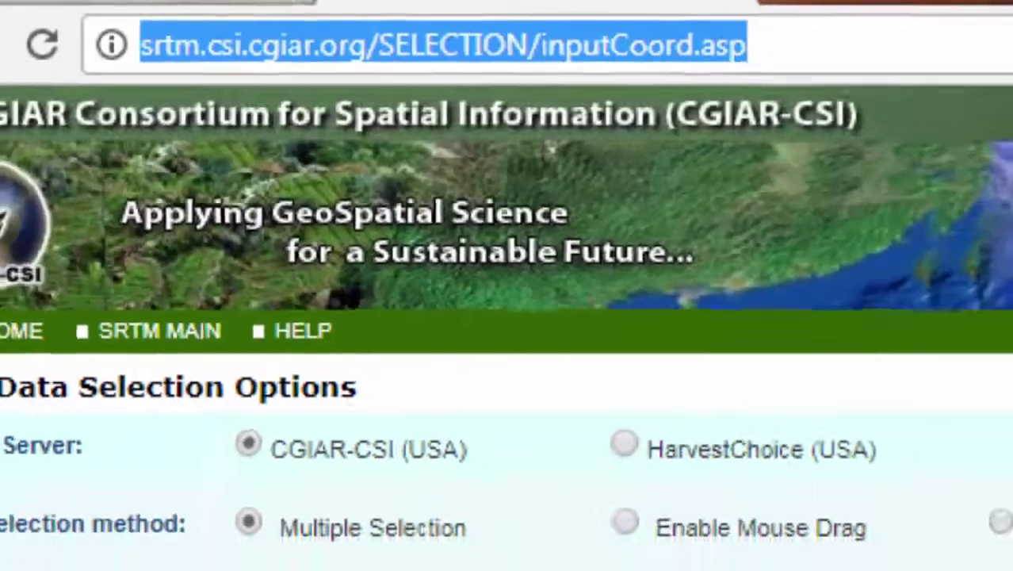
{"action": "scroll", "coordinate": [507, 317], "scroll_direction": "down", "scroll_amount": 5}
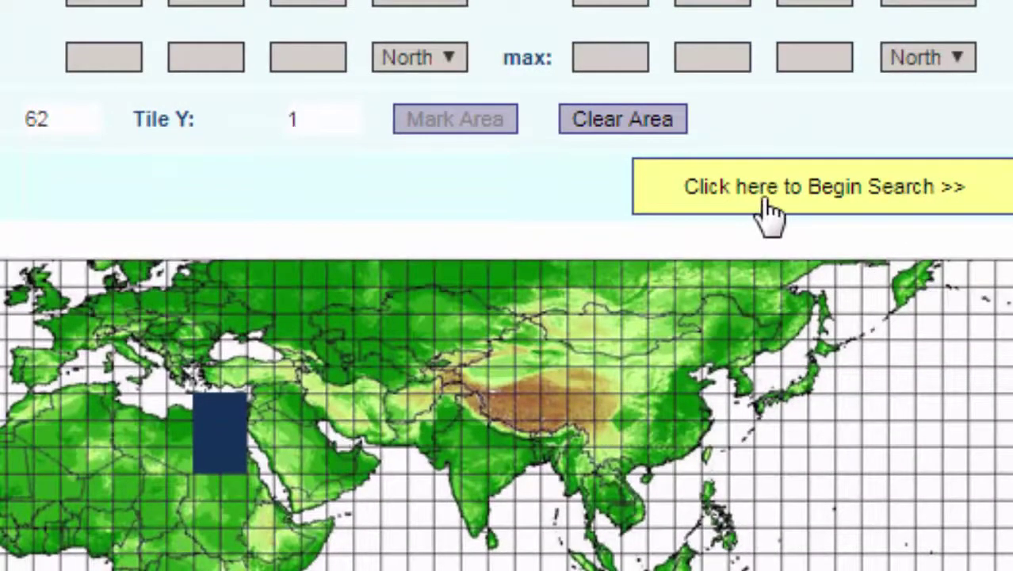
{"action": "left_click", "coordinate": [767, 211]}
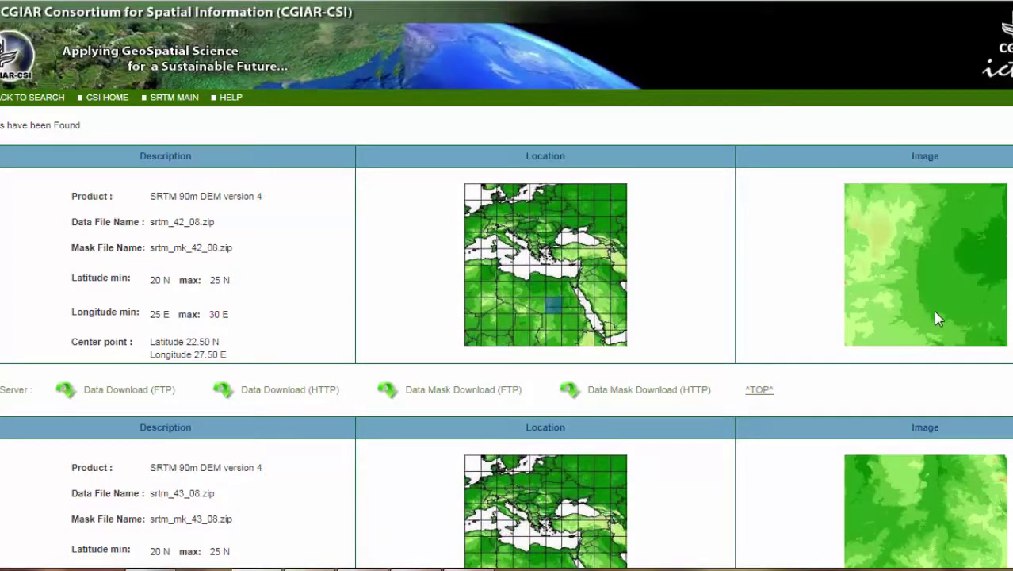
Step: Review the found tiles and download the srtm_42_08.zip data file through its FTP data link
{"action": "scroll", "coordinate": [934, 316], "scroll_direction": "down", "scroll_amount": 2}
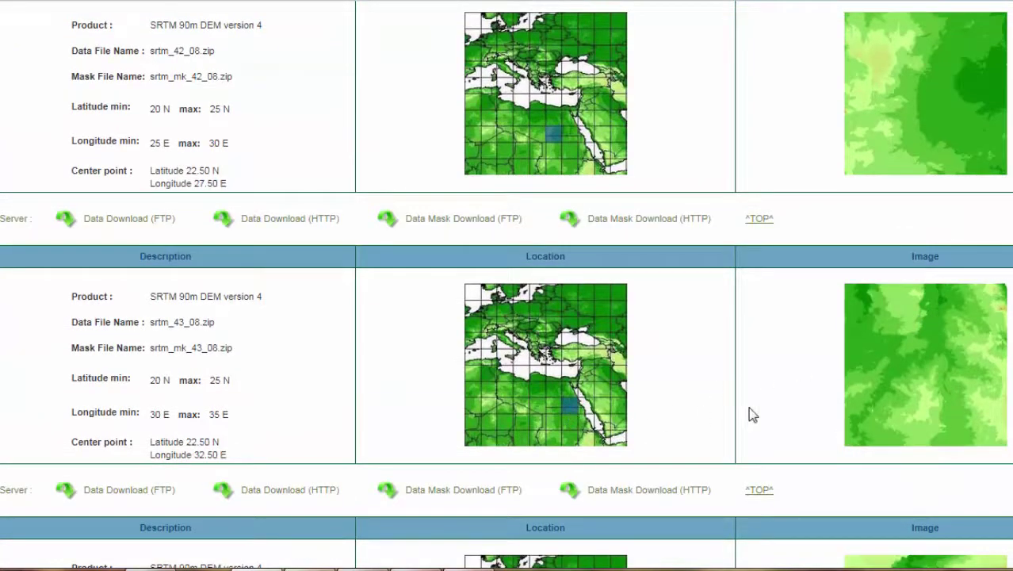
{"action": "scroll", "coordinate": [897, 411], "scroll_direction": "down", "scroll_amount": 3}
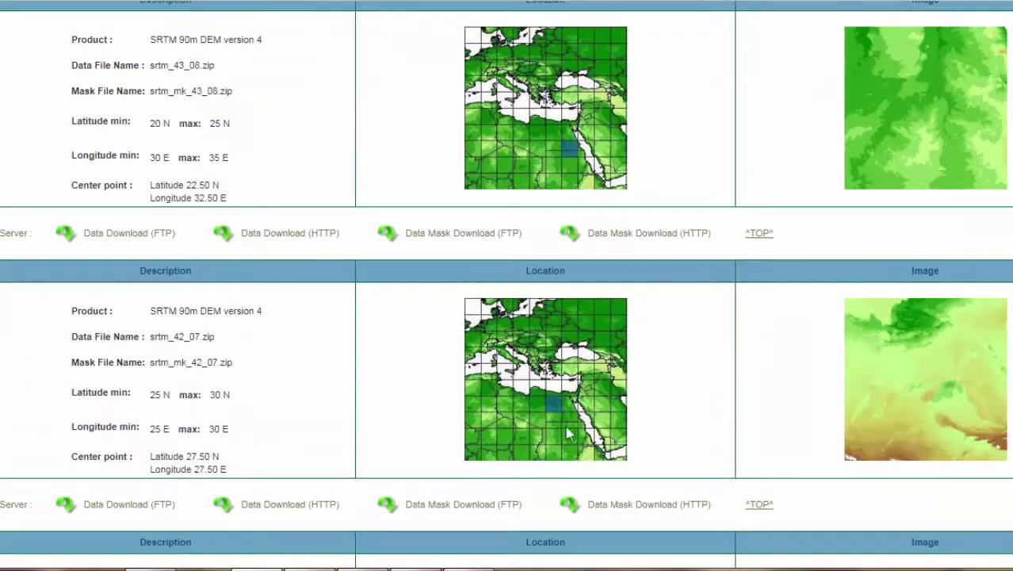
{"action": "scroll", "coordinate": [922, 411], "scroll_direction": "down", "scroll_amount": 4}
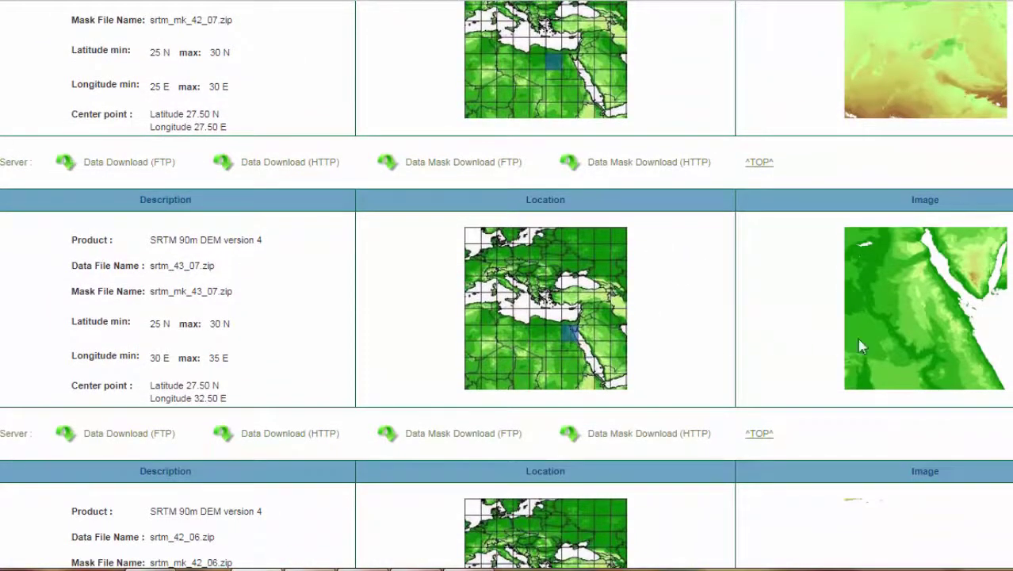
{"action": "scroll", "coordinate": [911, 346], "scroll_direction": "down", "scroll_amount": 3}
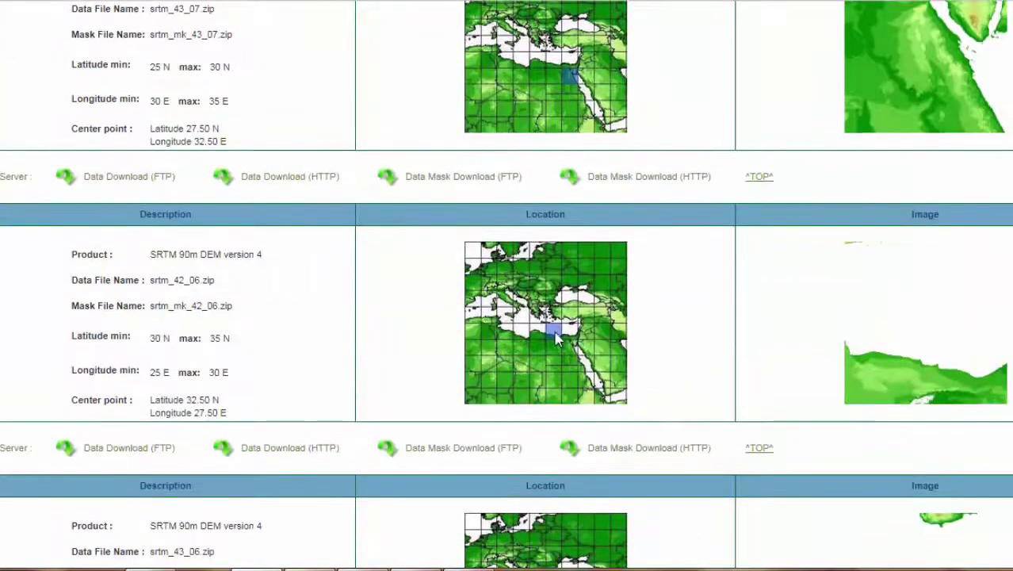
{"action": "scroll", "coordinate": [908, 385], "scroll_direction": "up", "scroll_amount": 13}
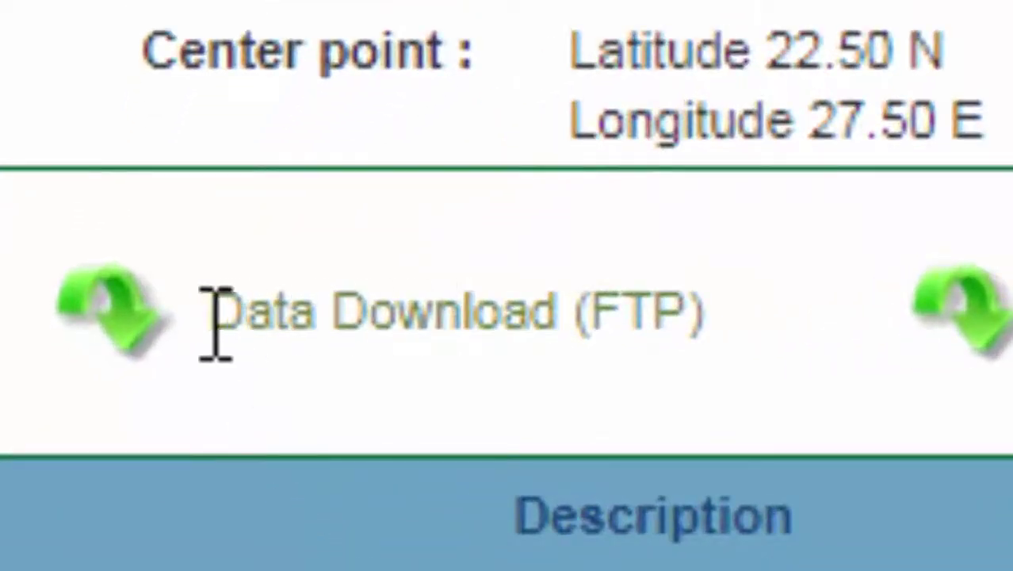
{"action": "left_click", "coordinate": [117, 333]}
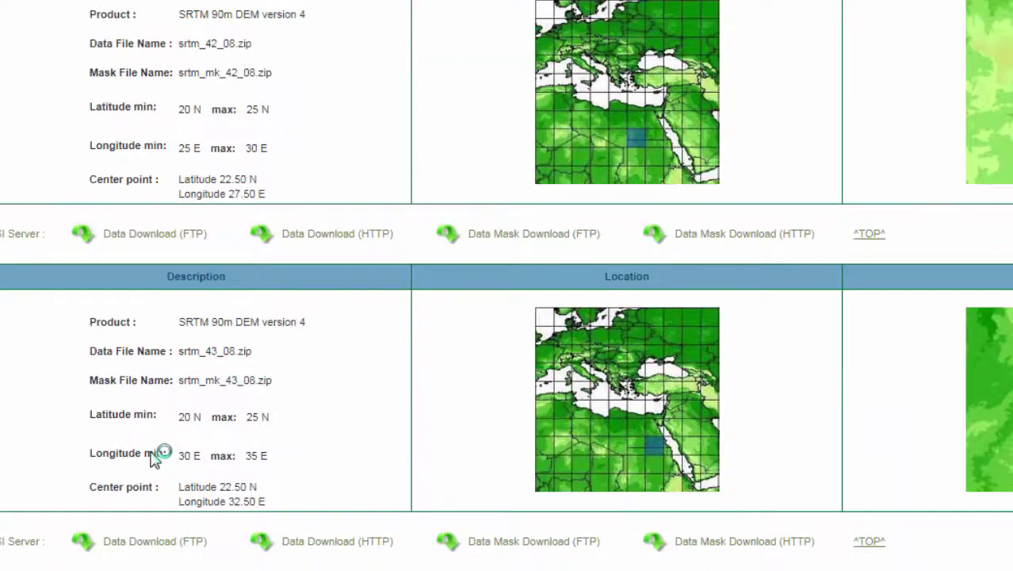
Step: Download the remaining tiles through their FTP data links: srtm_43_08, srtm_42_07, srtm_43_07, srtm_42_06 and srtm_43_06
{"action": "scroll", "coordinate": [154, 458], "scroll_direction": "down", "scroll_amount": 3}
{"action": "scroll", "coordinate": [154, 458], "scroll_direction": "down", "scroll_amount": 4}
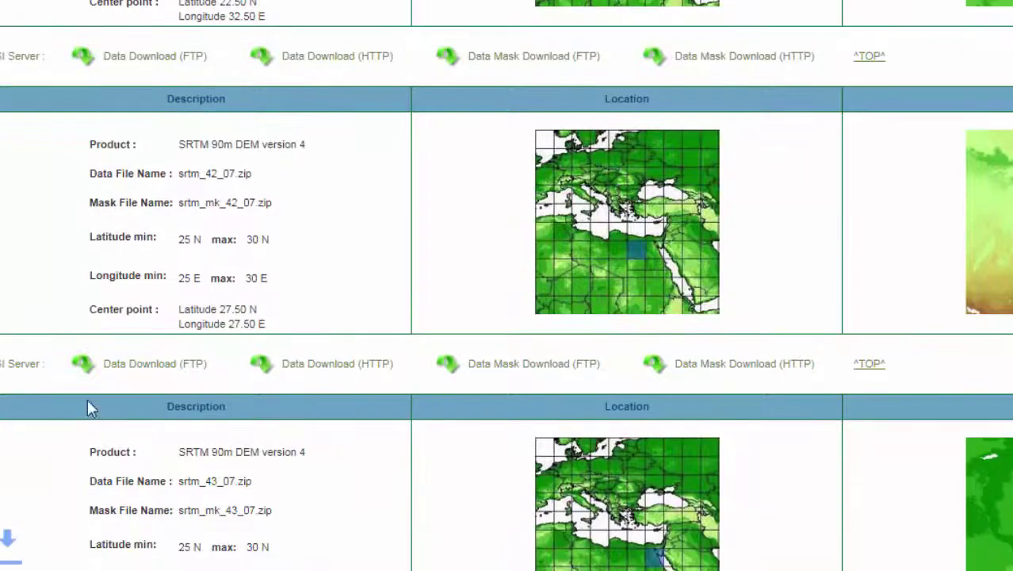
{"action": "left_click", "coordinate": [83, 367]}
{"action": "scroll", "coordinate": [174, 470], "scroll_direction": "down", "scroll_amount": 3}
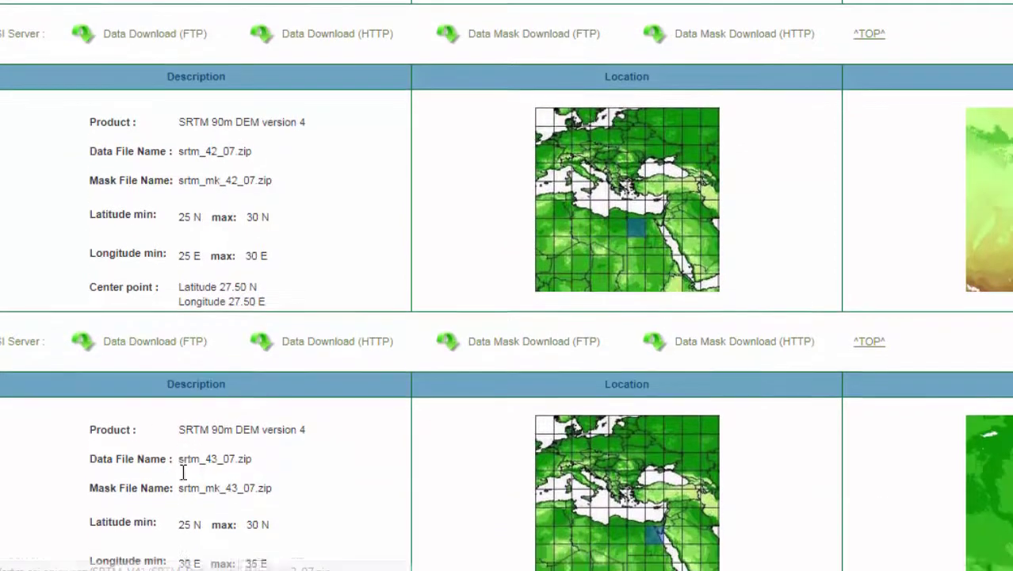
{"action": "scroll", "coordinate": [169, 475], "scroll_direction": "down", "scroll_amount": 2}
{"action": "left_click", "coordinate": [85, 387]}
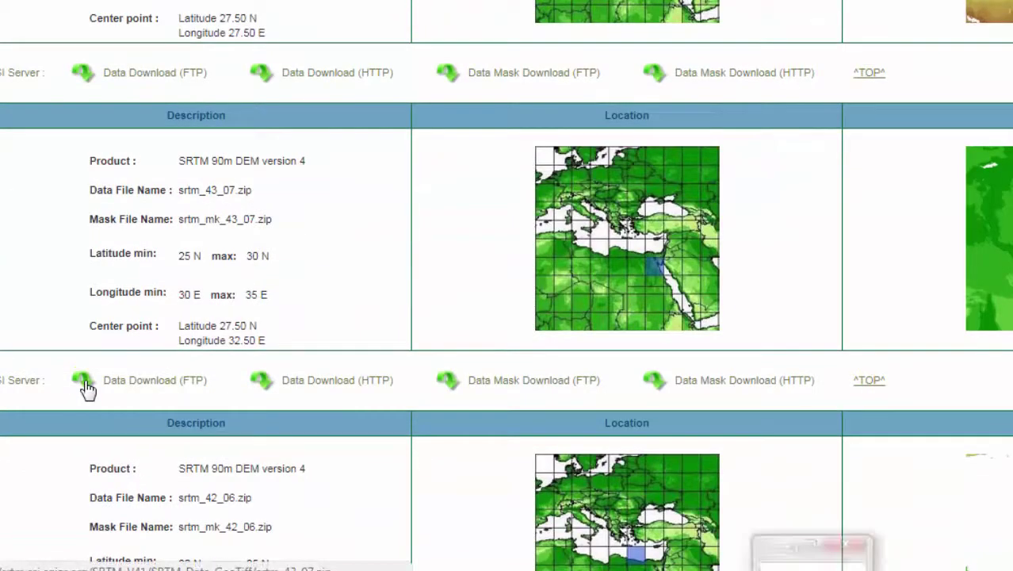
{"action": "scroll", "coordinate": [136, 456], "scroll_direction": "down", "scroll_amount": 4}
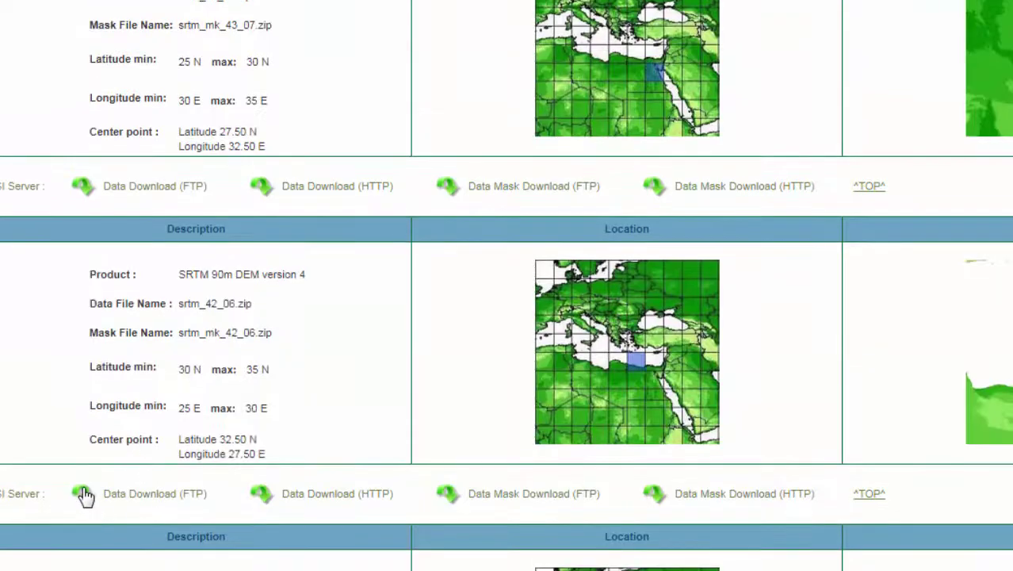
{"action": "scroll", "coordinate": [177, 484], "scroll_direction": "down", "scroll_amount": 7}
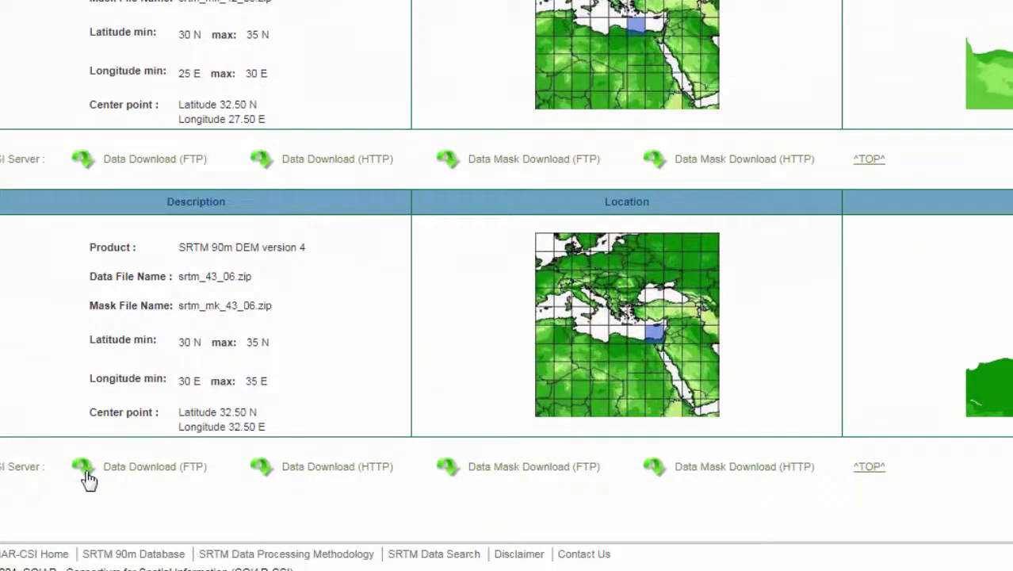
{"action": "left_click", "coordinate": [87, 472]}
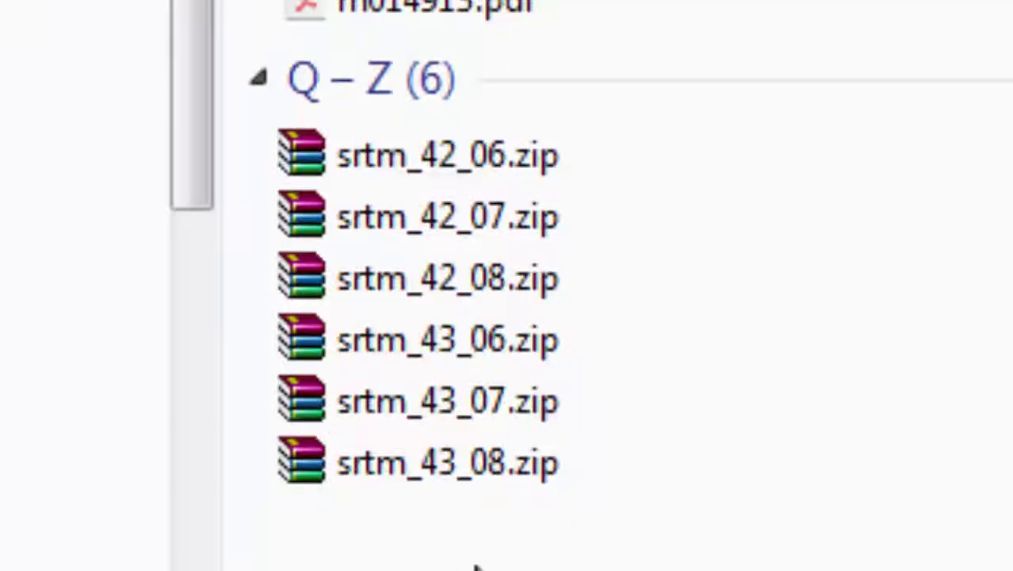
Step: Extract all six srtm zip archives into their current folder, overwriting every duplicate file
{"action": "left_click_drag", "start_coordinate": [435, 547], "coordinate": [646, 238]}
{"action": "right_click", "coordinate": [621, 382]}
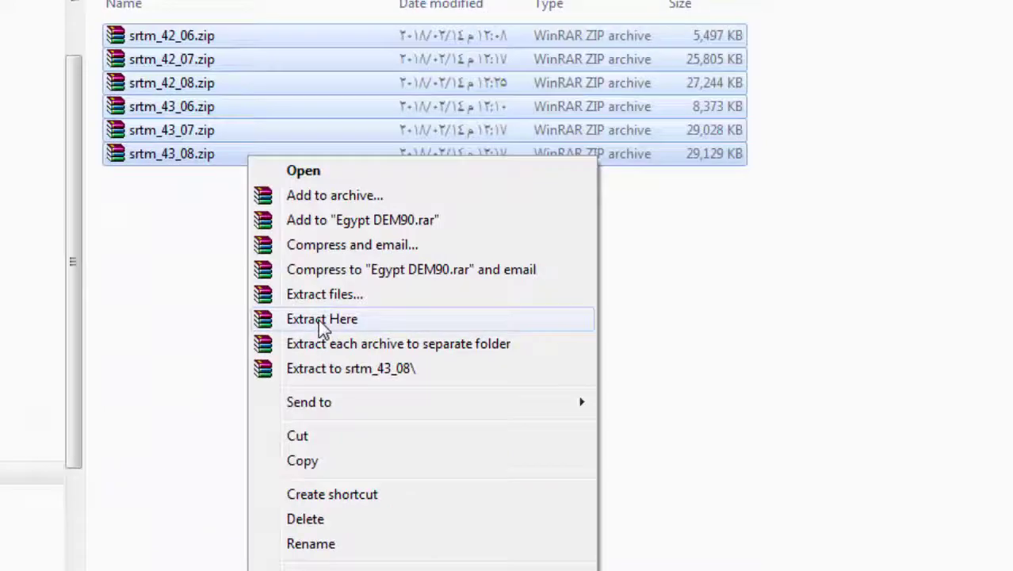
{"action": "left_click", "coordinate": [318, 319]}
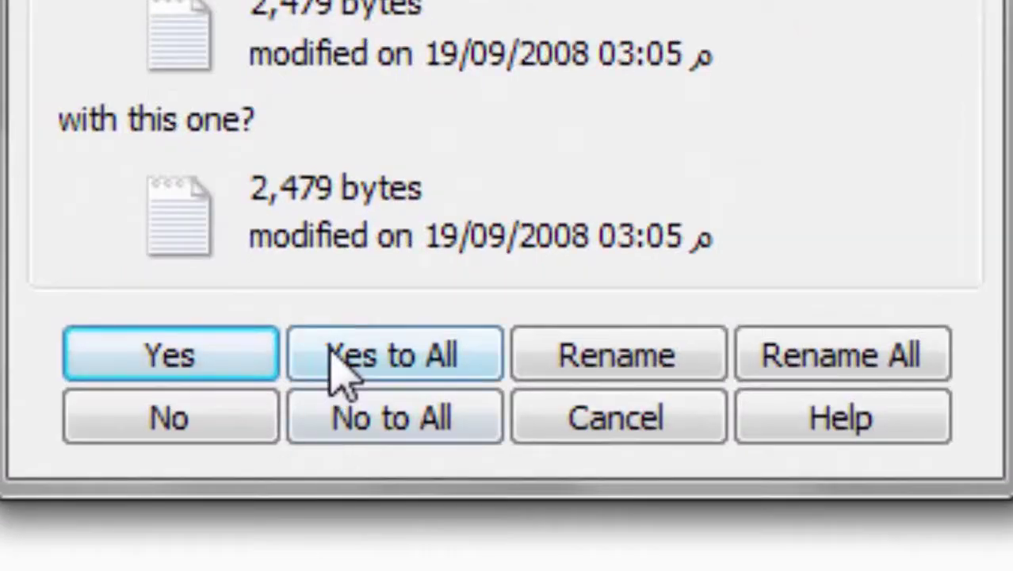
{"action": "left_click", "coordinate": [340, 373]}
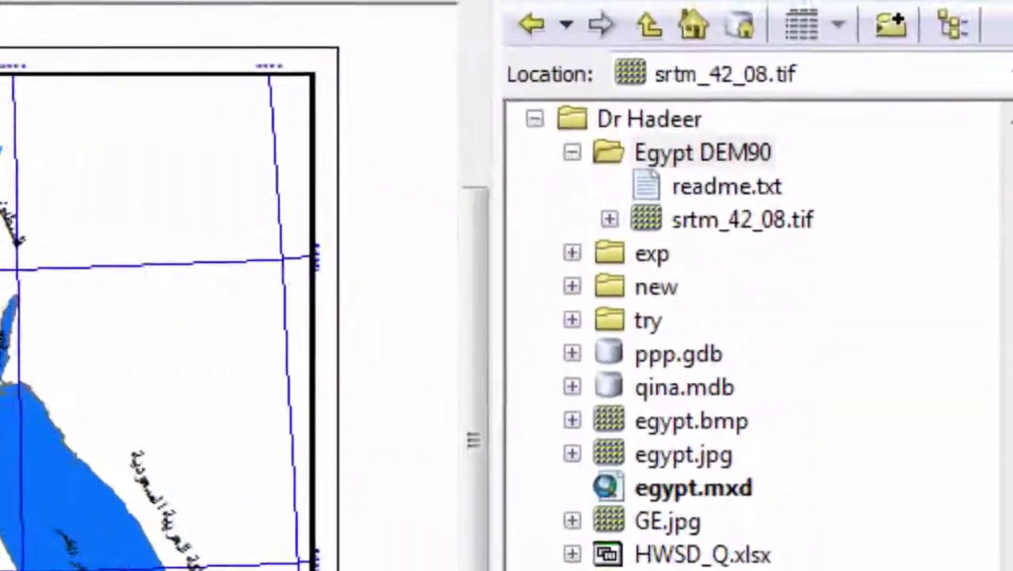
Step: In ArcMap, refresh the F:\ folder connection and add the six SRTM rasters from Egypt DEM90 to the map, building pyramids
{"action": "right_click", "coordinate": [912, 231]}
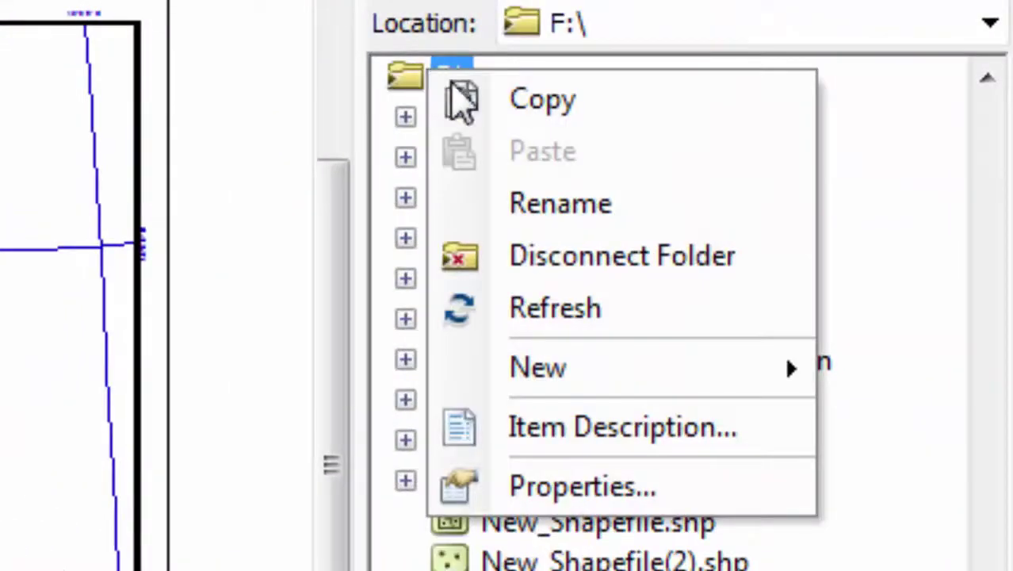
{"action": "left_click", "coordinate": [607, 311]}
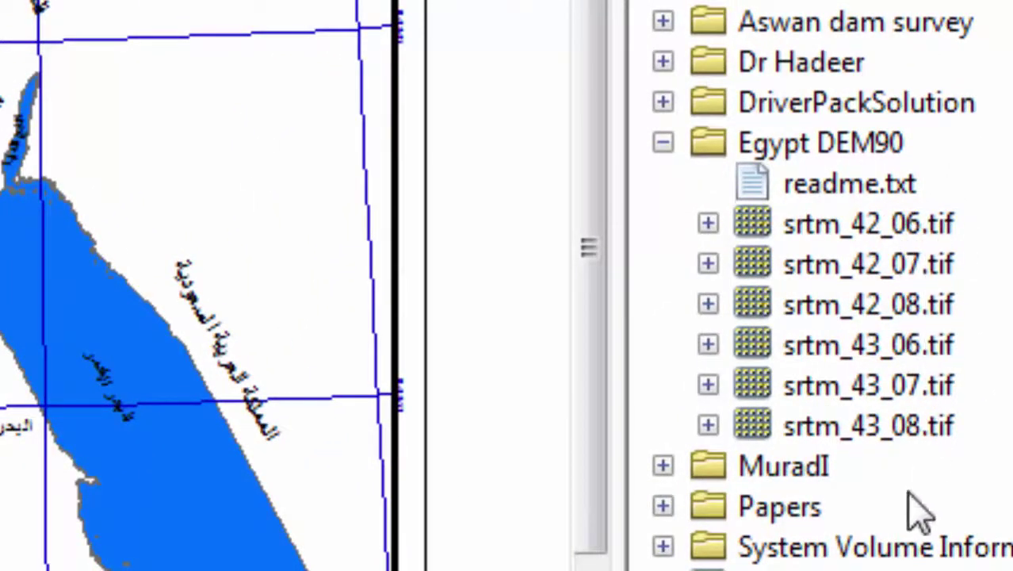
{"action": "left_click", "coordinate": [822, 224]}
{"action": "left_click_drag", "start_coordinate": [822, 226], "coordinate": [261, 266]}
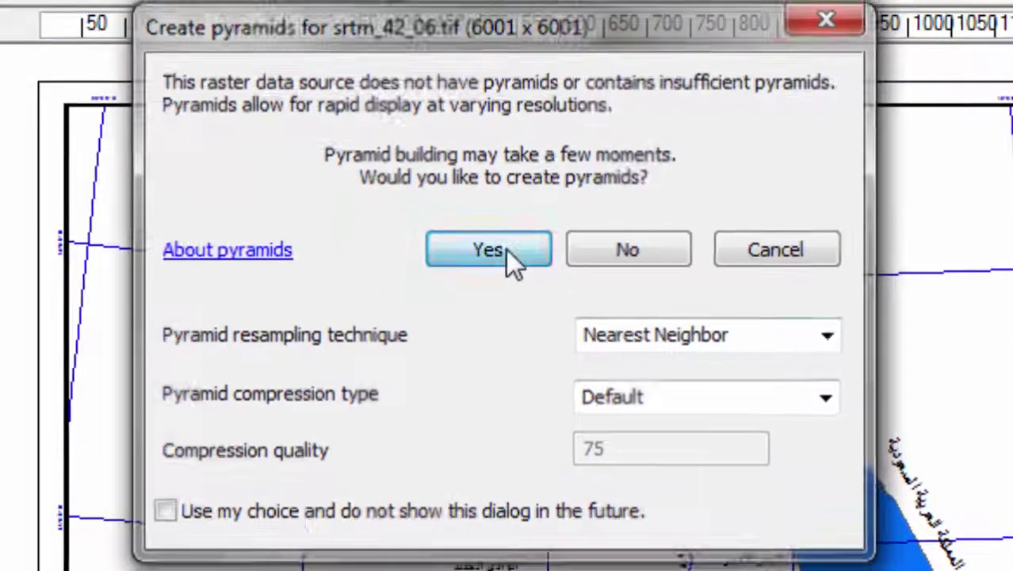
{"action": "left_click", "coordinate": [506, 250]}
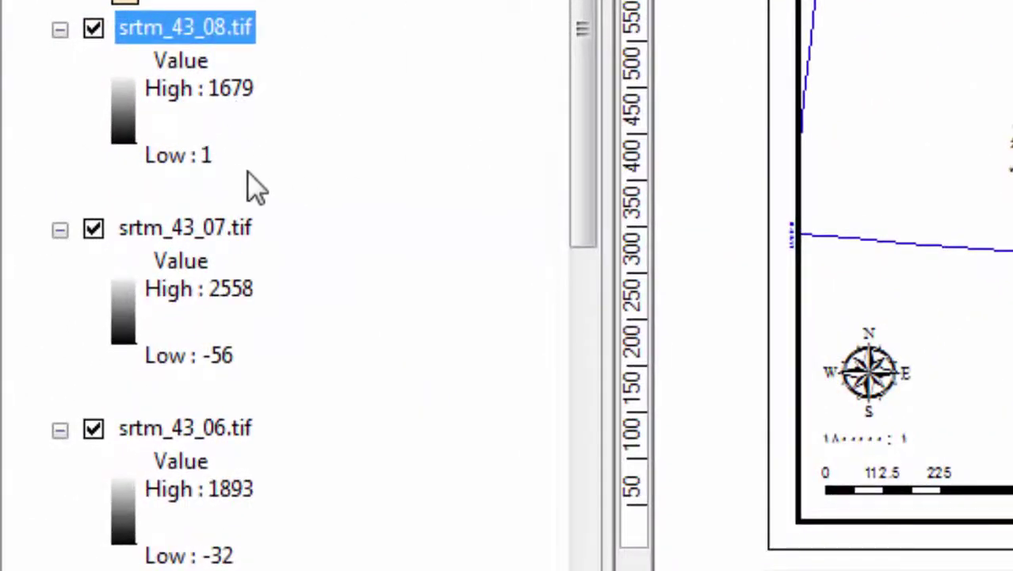
Step: Compare the high and low elevation values of the SRTM raster layers in the map's legend
{"action": "left_click", "coordinate": [210, 157]}
{"action": "left_click", "coordinate": [251, 87]}
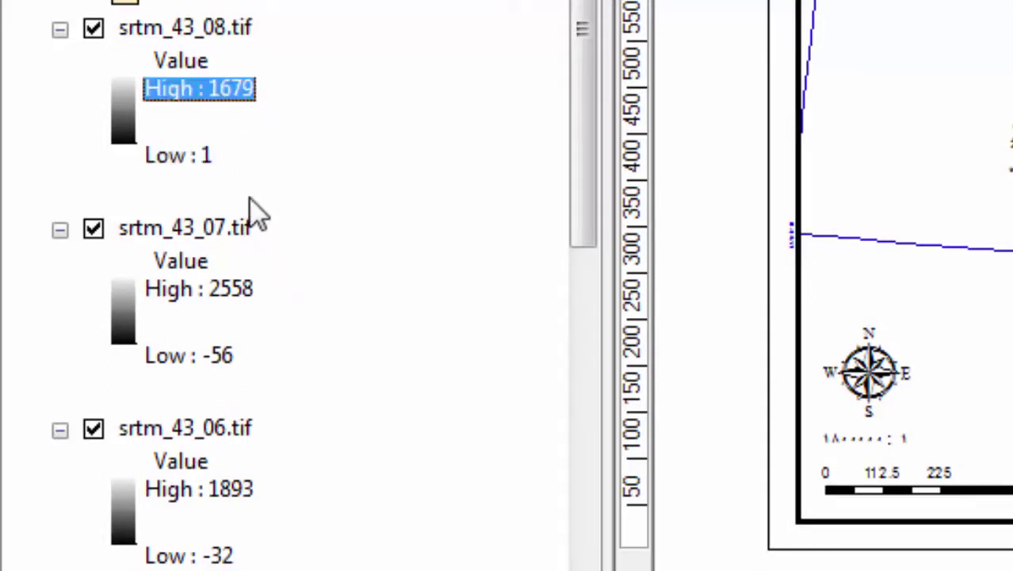
{"action": "scroll", "coordinate": [332, 253], "scroll_direction": "down", "scroll_amount": 3}
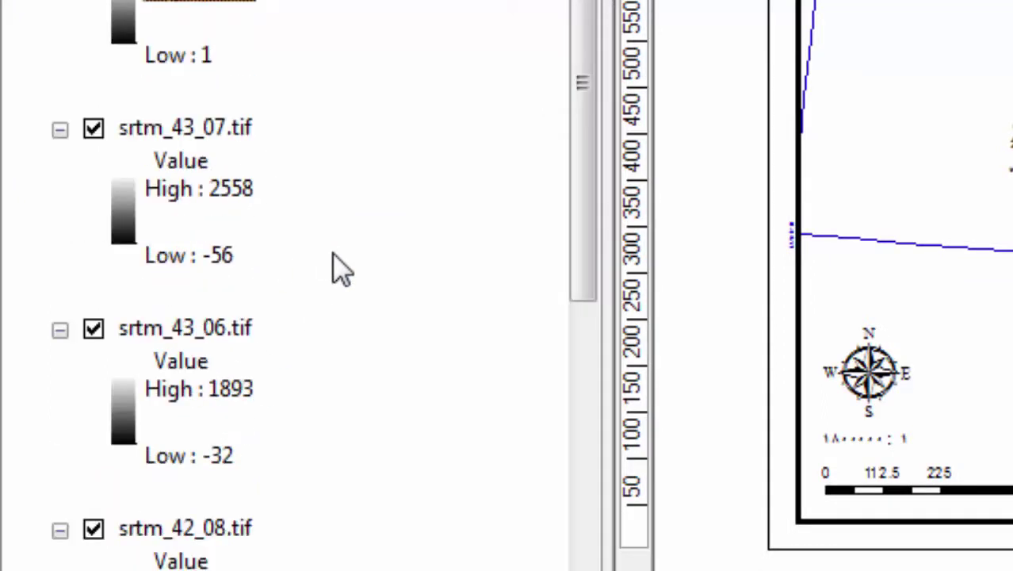
{"action": "left_click", "coordinate": [204, 56]}
{"action": "left_click", "coordinate": [222, 258]}
{"action": "left_click", "coordinate": [232, 456]}
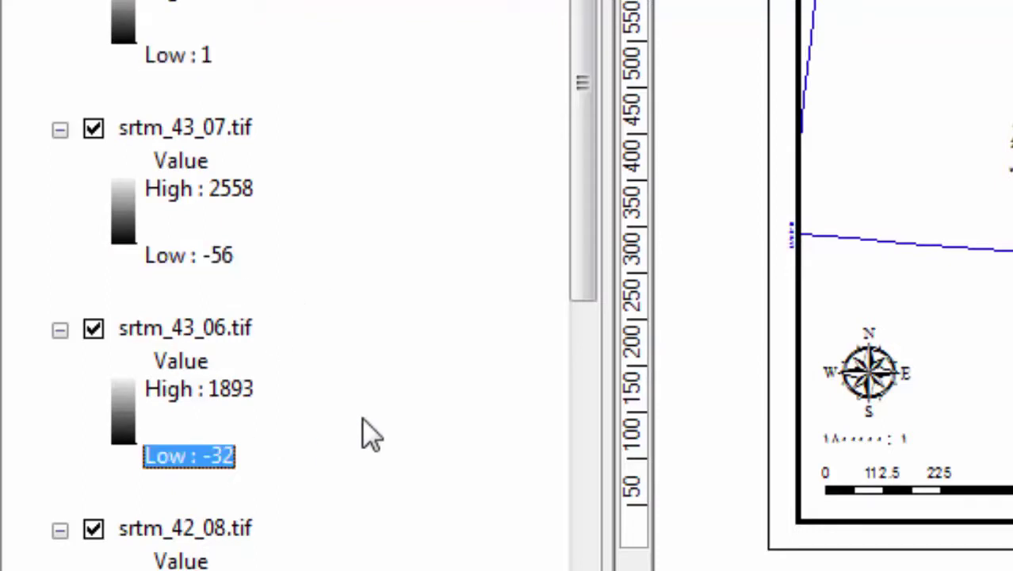
{"action": "scroll", "coordinate": [372, 412], "scroll_direction": "down", "scroll_amount": 6}
{"action": "left_click", "coordinate": [221, 456]}
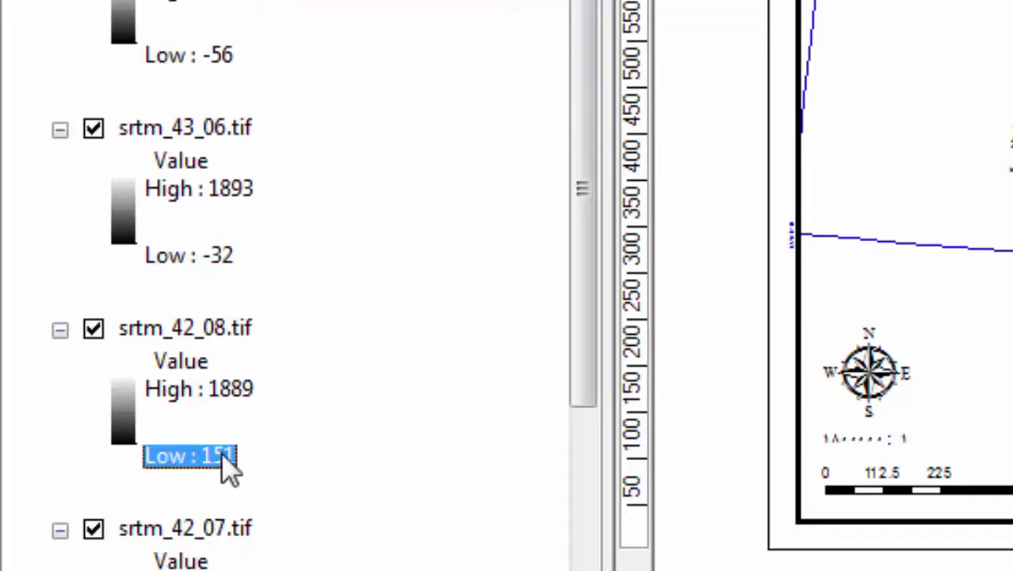
{"action": "left_click", "coordinate": [243, 388]}
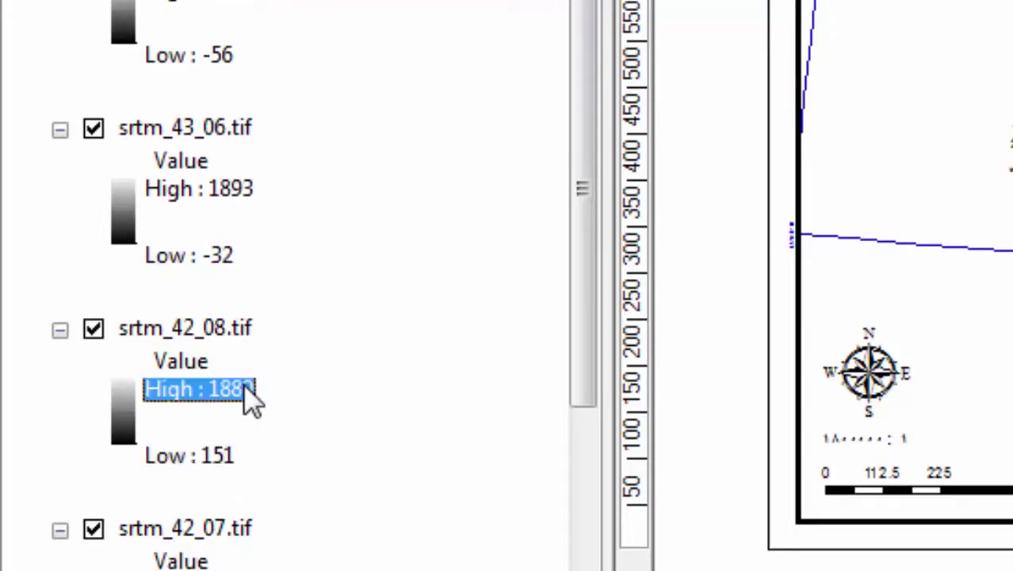
{"action": "left_click", "coordinate": [241, 187]}
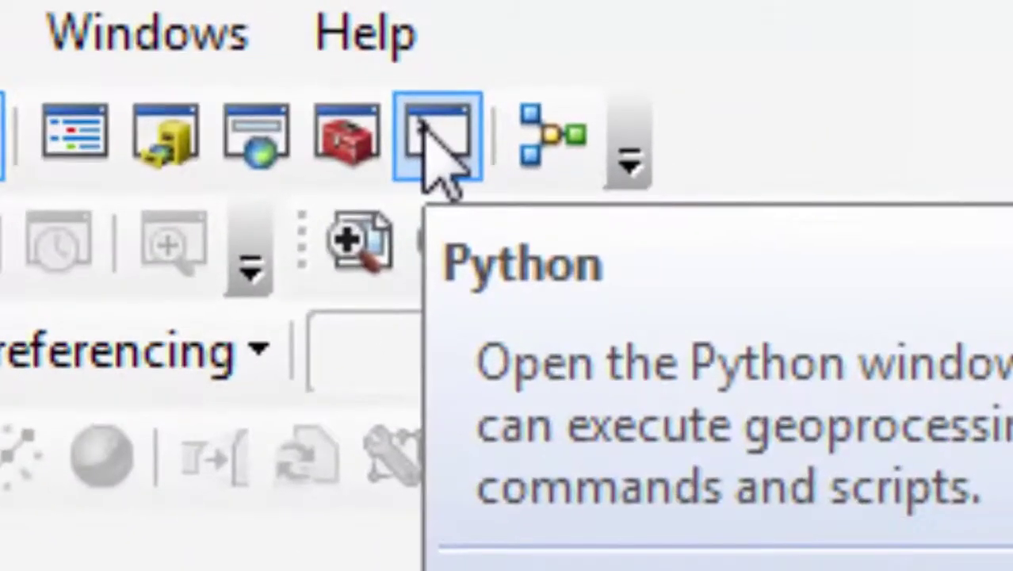
Step: Search the local tools and data for "merge raster"
{"action": "left_click", "coordinate": [258, 143]}
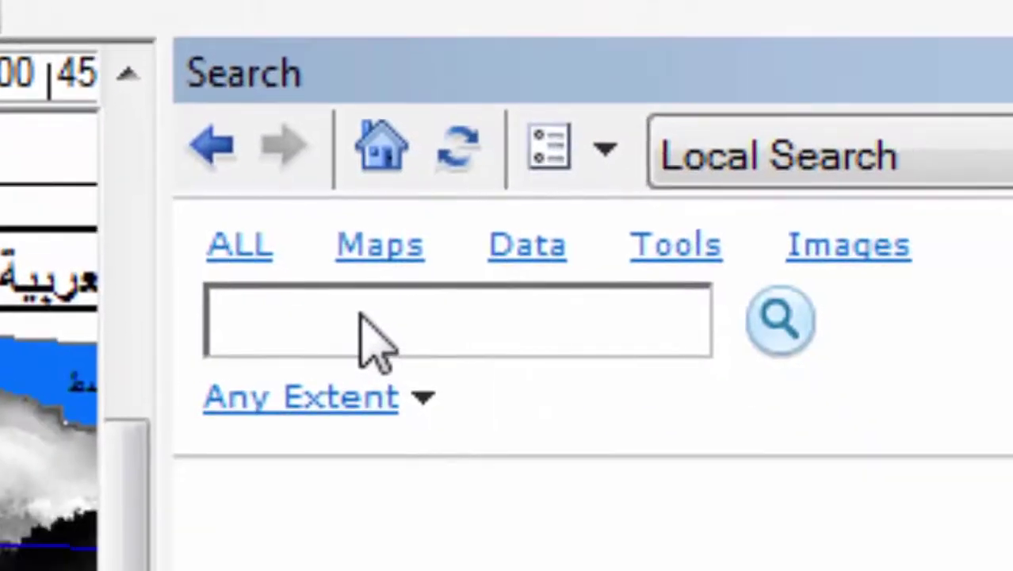
{"action": "left_click", "coordinate": [366, 325]}
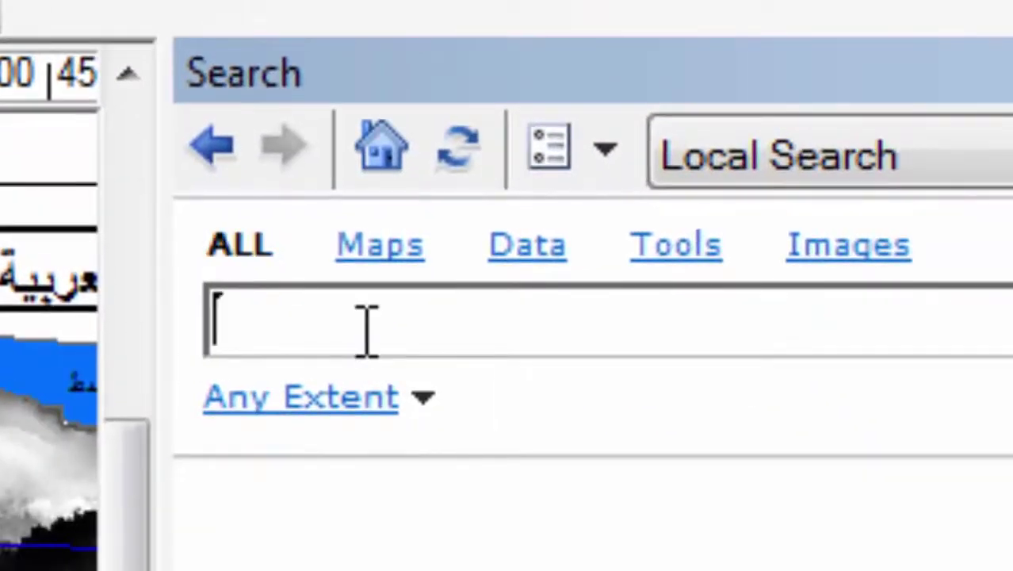
{"action": "type", "text": "merge ra"}
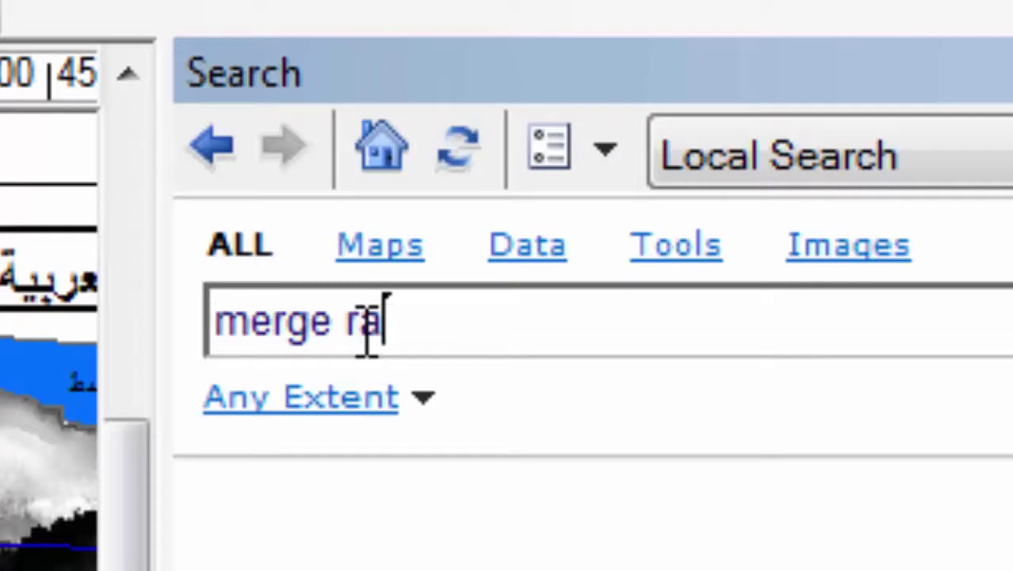
{"action": "type", "text": "ster"}
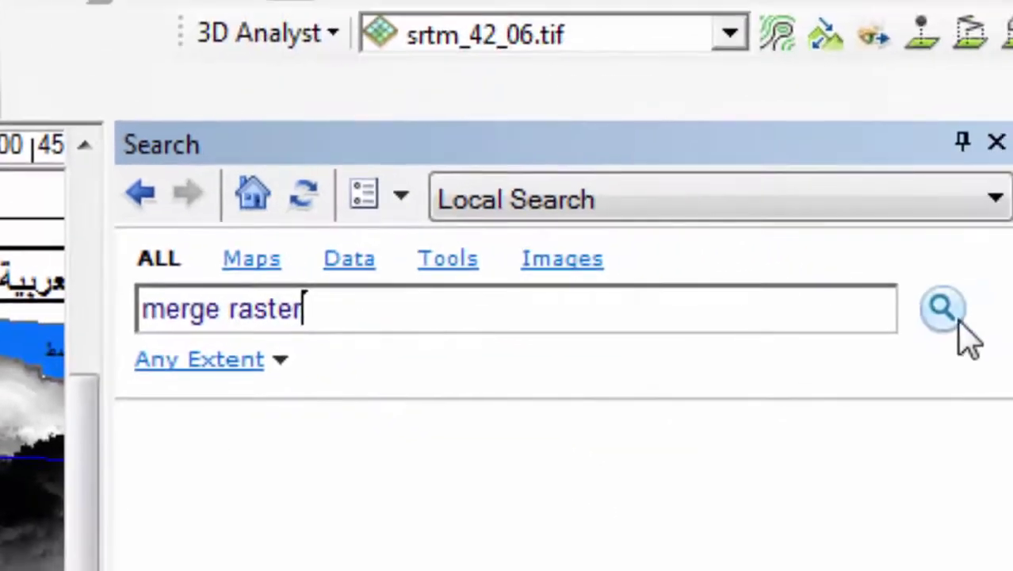
{"action": "left_click", "coordinate": [950, 313]}
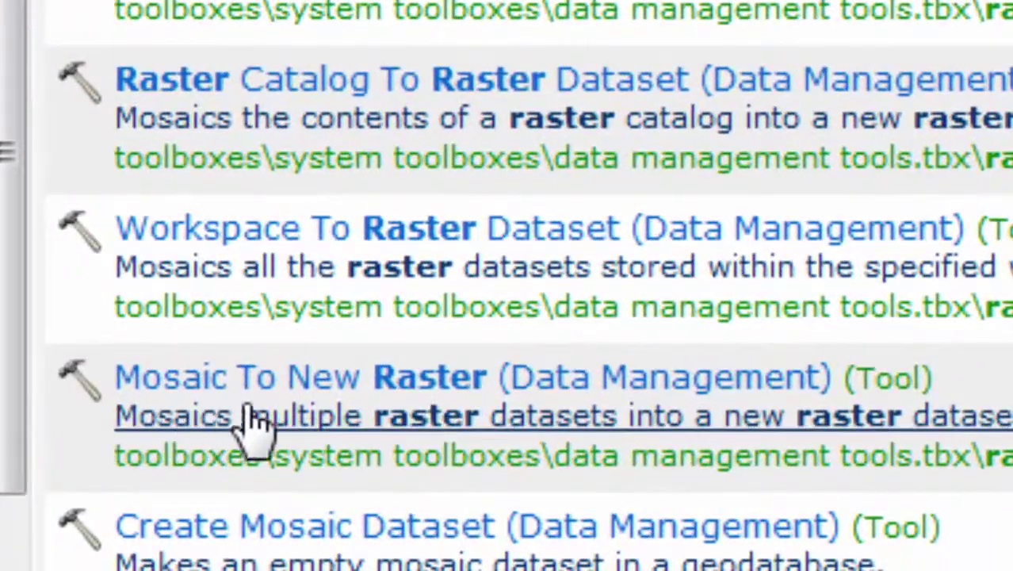
Step: Open the Mosaic To New Raster tool and add the six SRTM rasters, srtm_43_08 through srtm_42_06, as its input rasters
{"action": "left_click", "coordinate": [303, 389]}
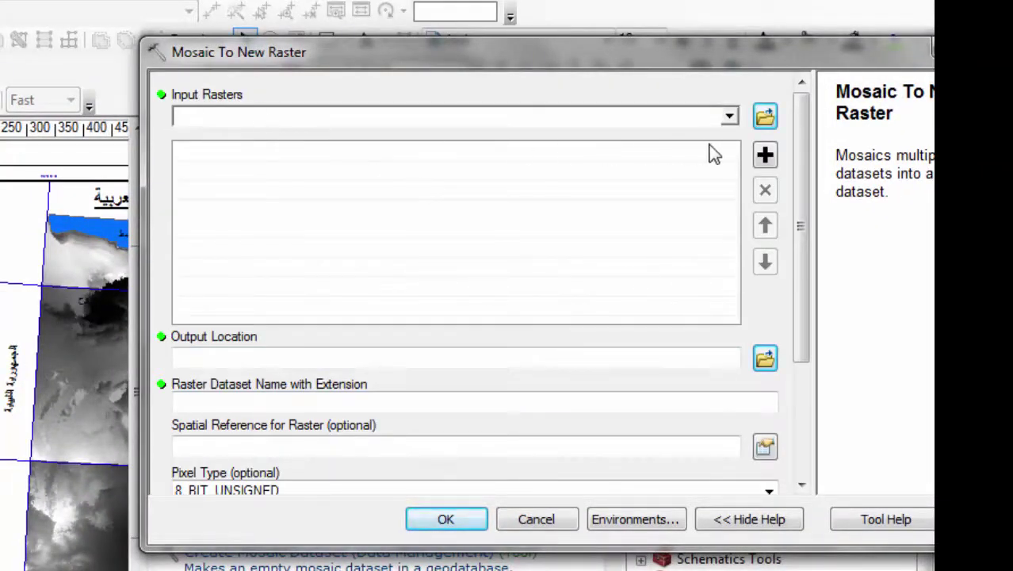
{"action": "left_click", "coordinate": [729, 117]}
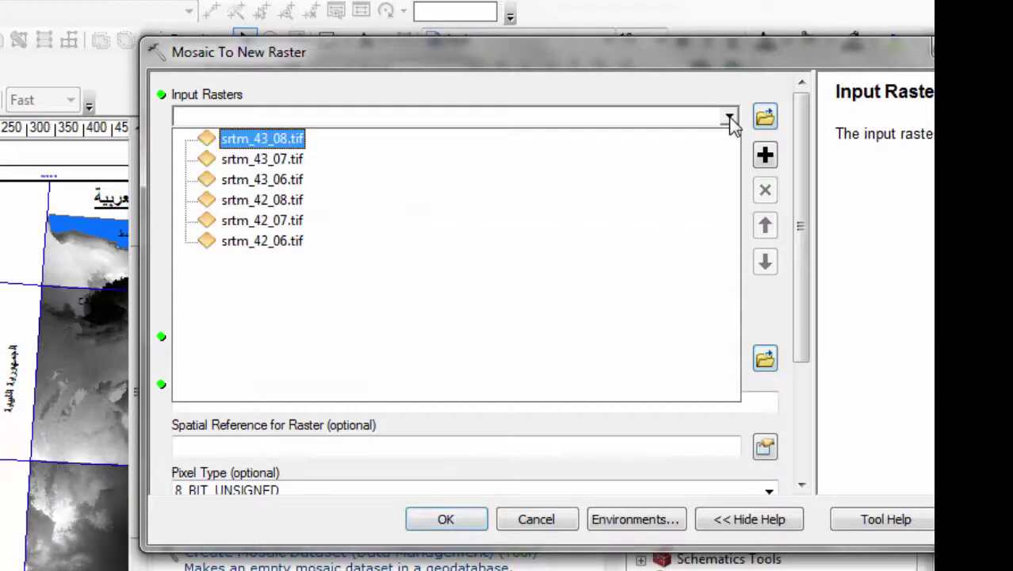
{"action": "left_click", "coordinate": [374, 141]}
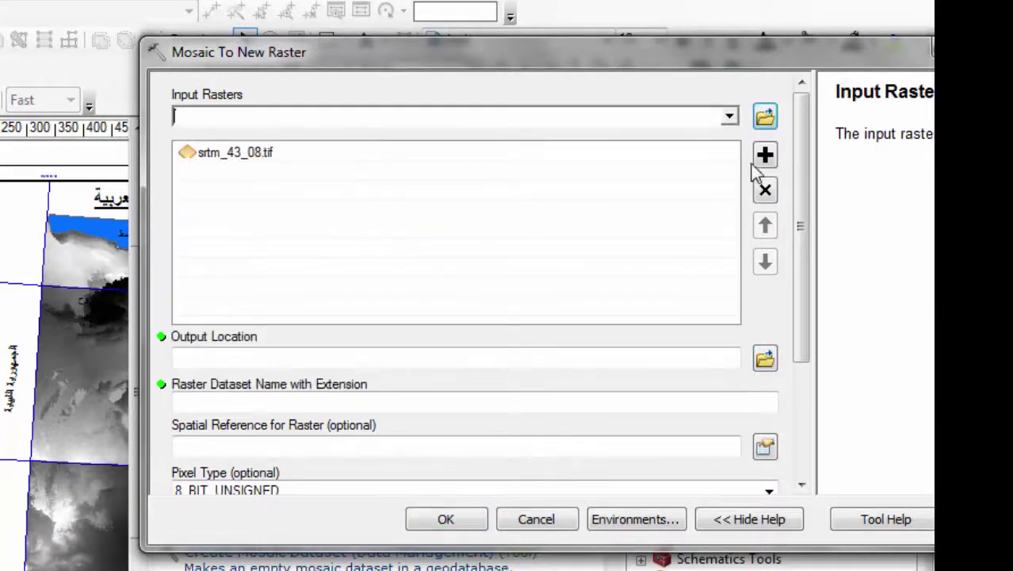
{"action": "left_click", "coordinate": [729, 118]}
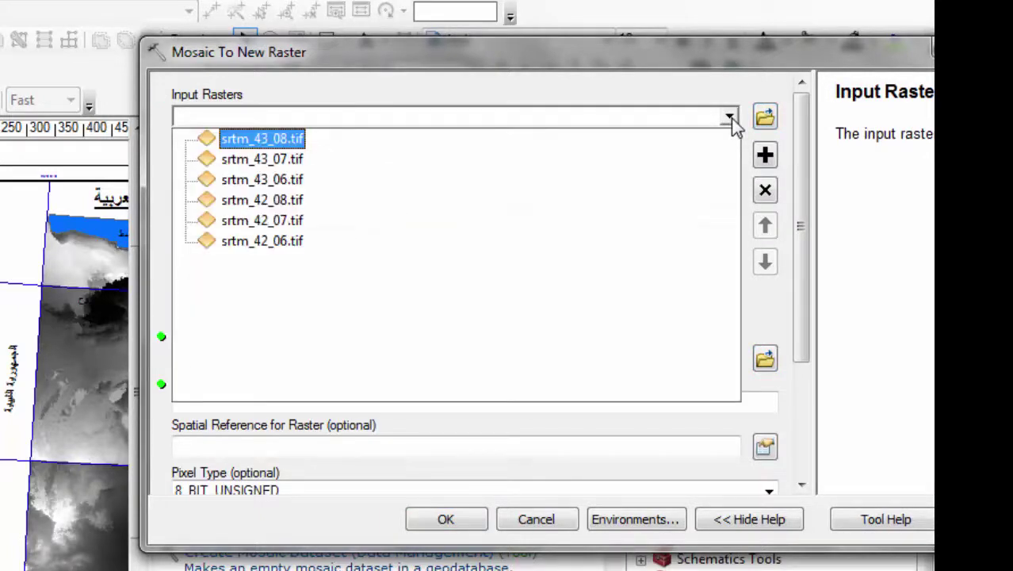
{"action": "left_click", "coordinate": [307, 158]}
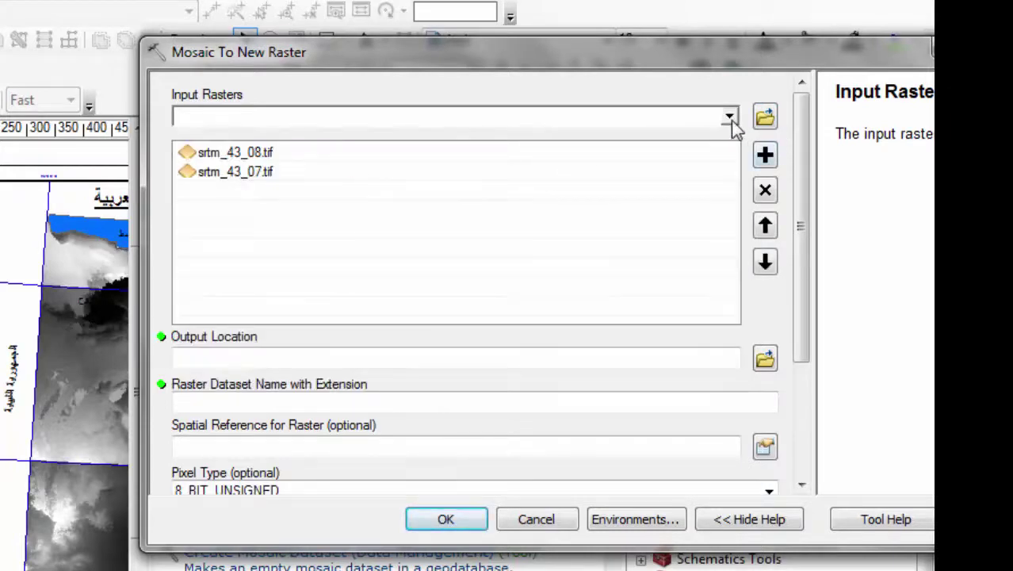
{"action": "left_click", "coordinate": [729, 118]}
{"action": "left_click", "coordinate": [310, 181]}
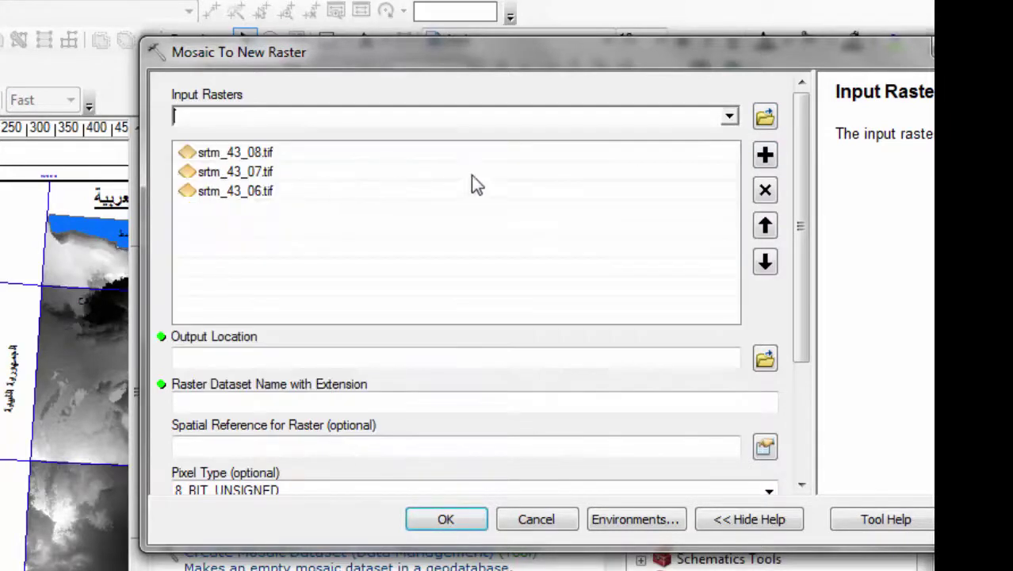
{"action": "left_click", "coordinate": [730, 116]}
{"action": "left_click", "coordinate": [590, 201]}
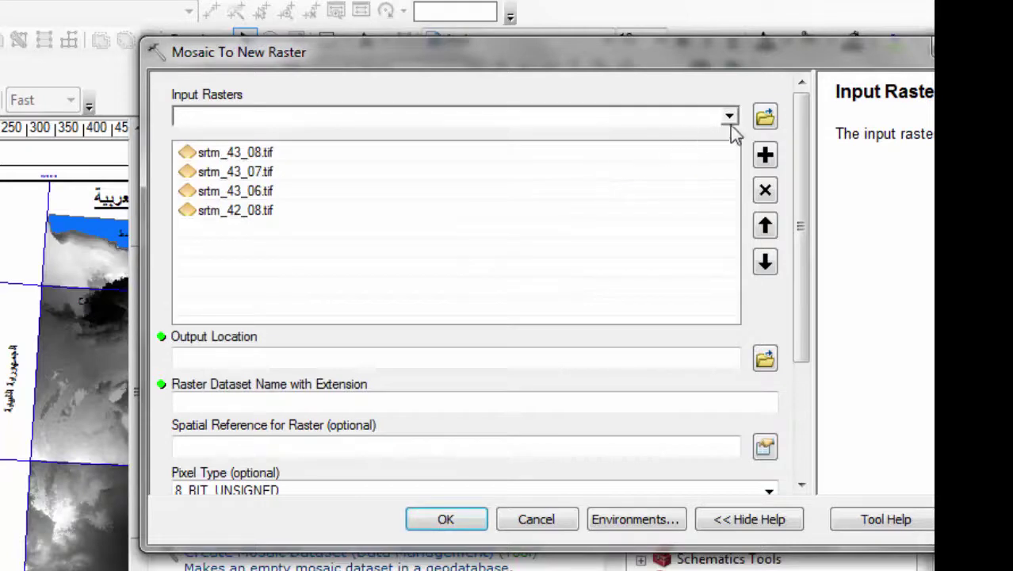
{"action": "left_click", "coordinate": [729, 118]}
{"action": "left_click", "coordinate": [294, 219]}
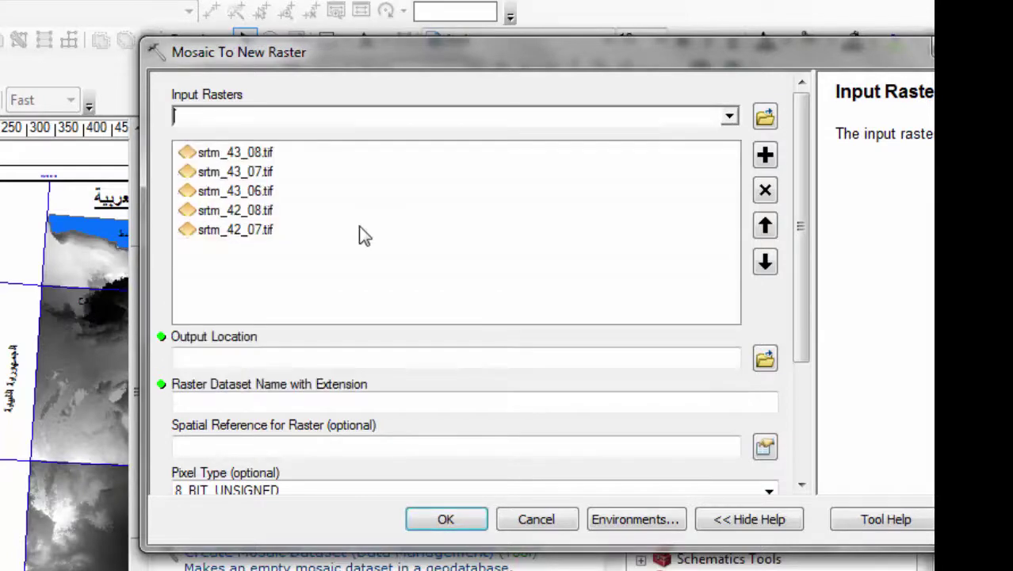
{"action": "left_click", "coordinate": [729, 118]}
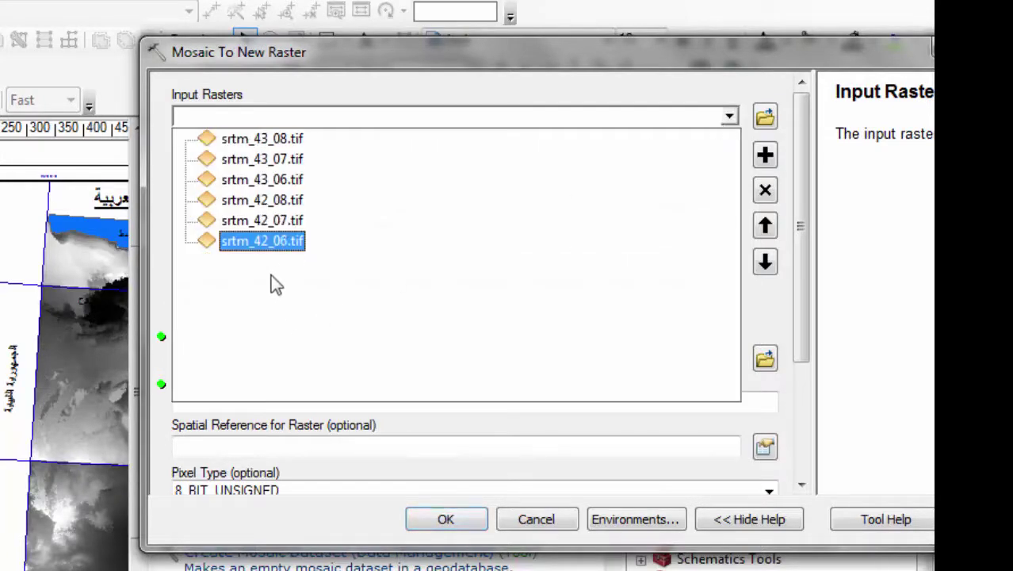
{"action": "left_click", "coordinate": [276, 244]}
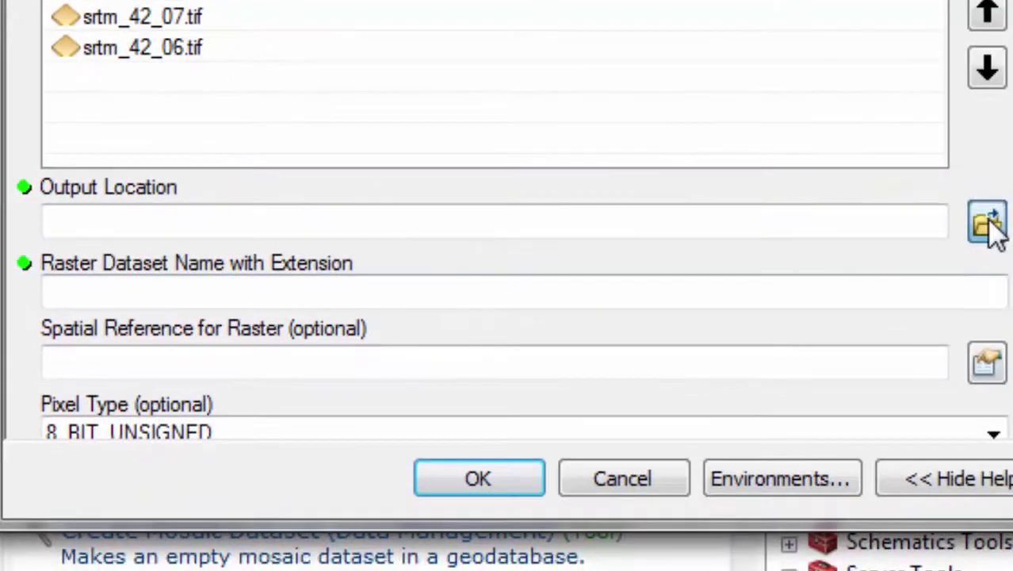
Step: Set the mosaic's output location to F:\Egypt DEM90 and its raster dataset name to EgyptDemAll
{"action": "left_click", "coordinate": [987, 223]}
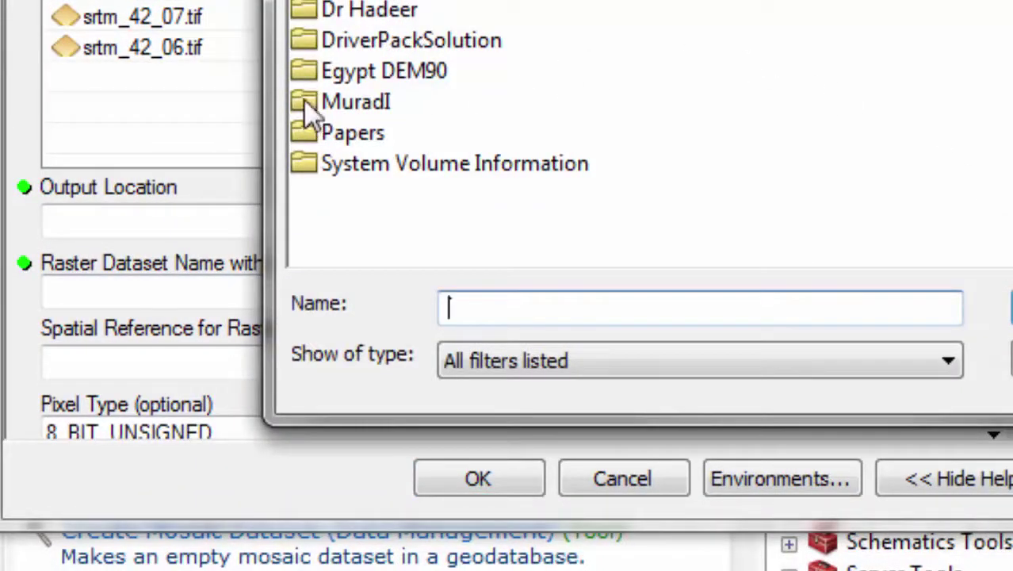
{"action": "left_click", "coordinate": [302, 71]}
{"action": "left_click", "coordinate": [1011, 313]}
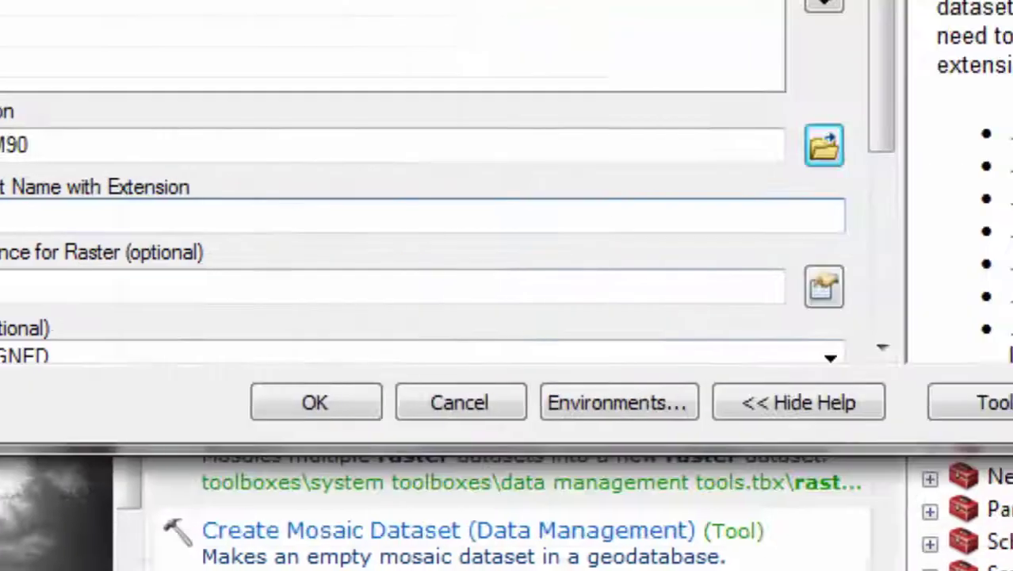
{"action": "key", "text": "Tab"}
{"action": "type", "text": "Egy"}
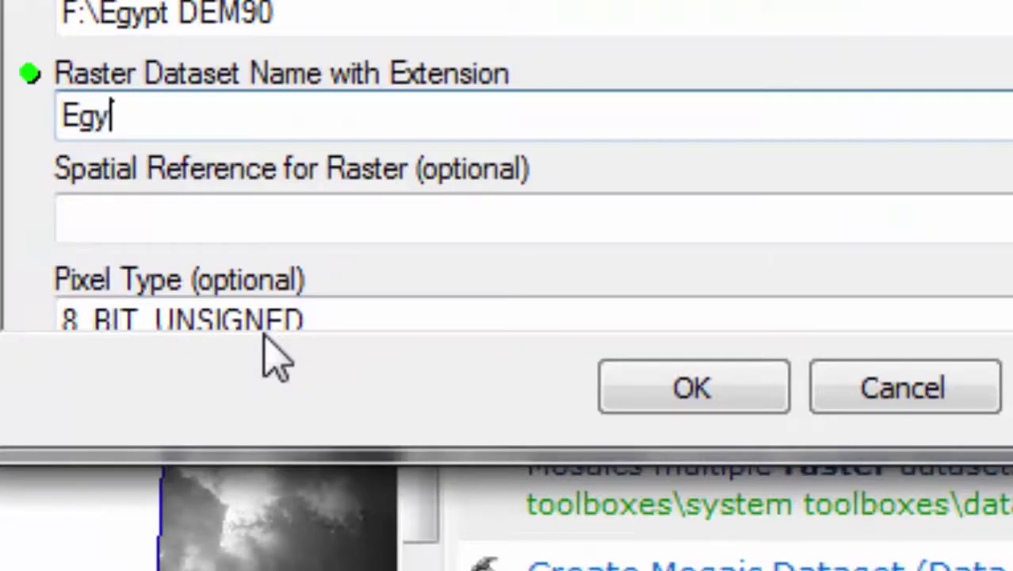
{"action": "type", "text": "ptDemAll"}
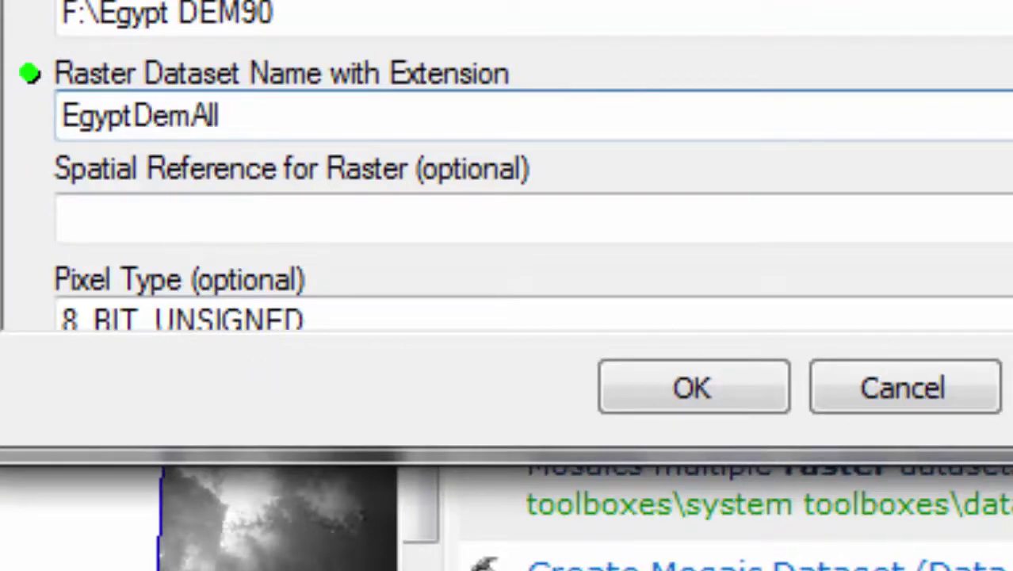
Step: Set the number of bands to 1 and run the mosaic of the SRTM rasters
{"action": "scroll", "coordinate": [515, 167], "scroll_direction": "down", "scroll_amount": 3}
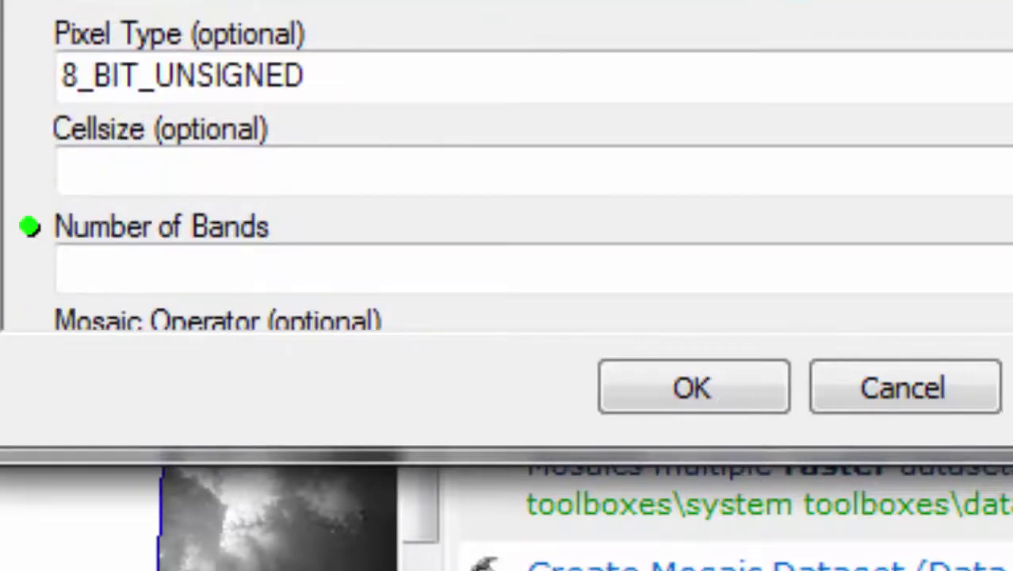
{"action": "scroll", "coordinate": [515, 167], "scroll_direction": "down", "scroll_amount": 2}
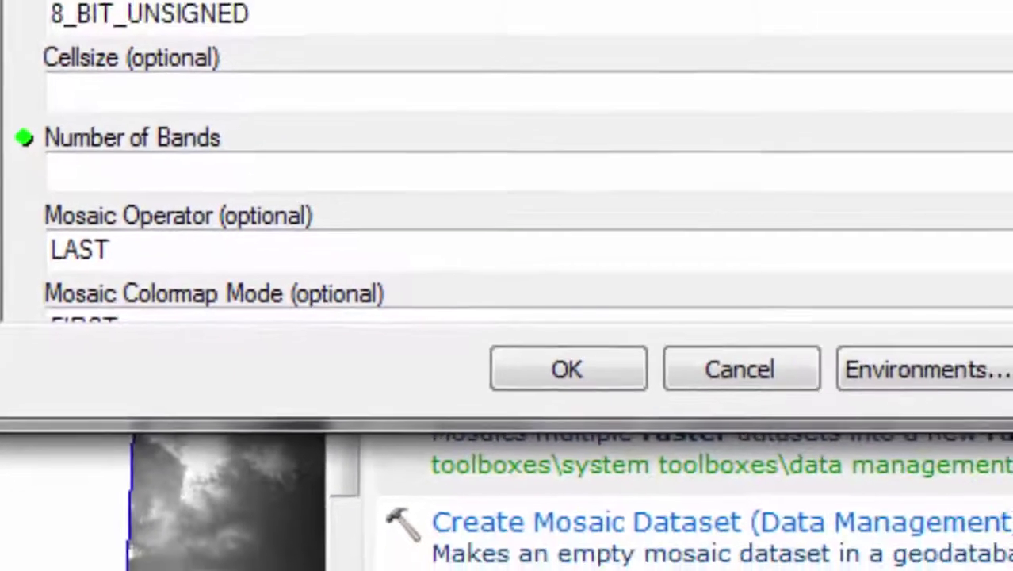
{"action": "left_click", "coordinate": [1012, 306]}
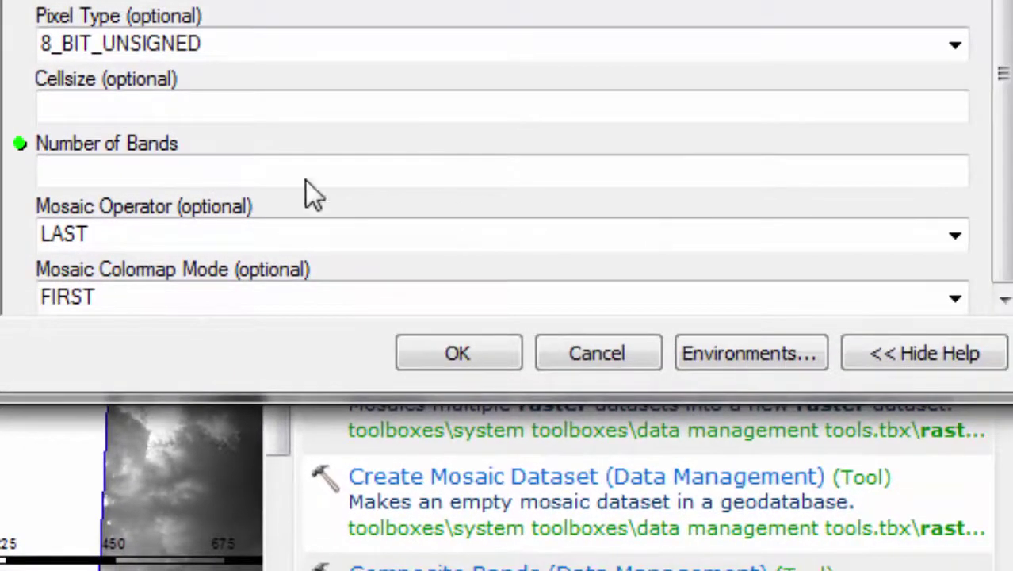
{"action": "left_click", "coordinate": [98, 174]}
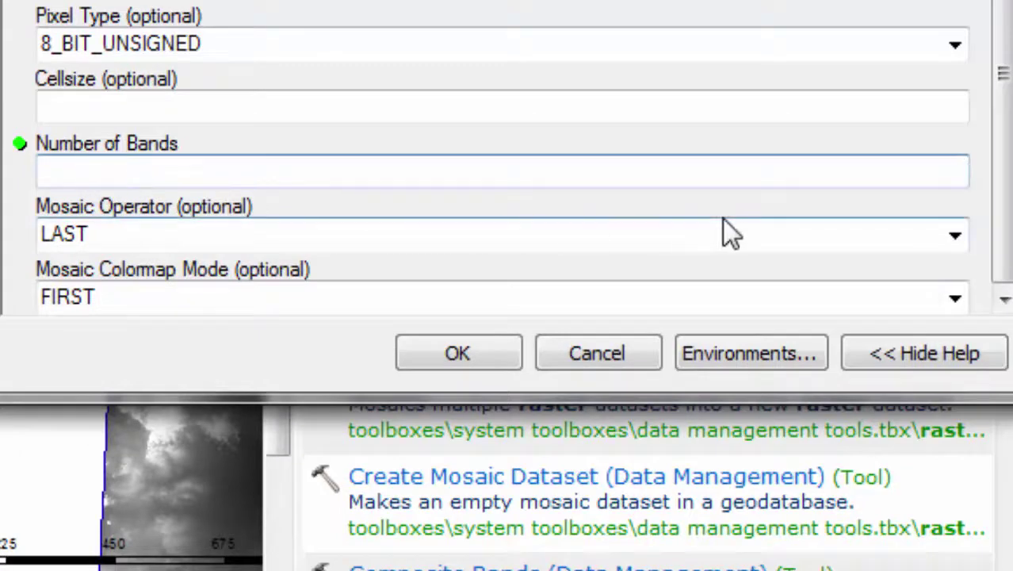
{"action": "type", "text": "1"}
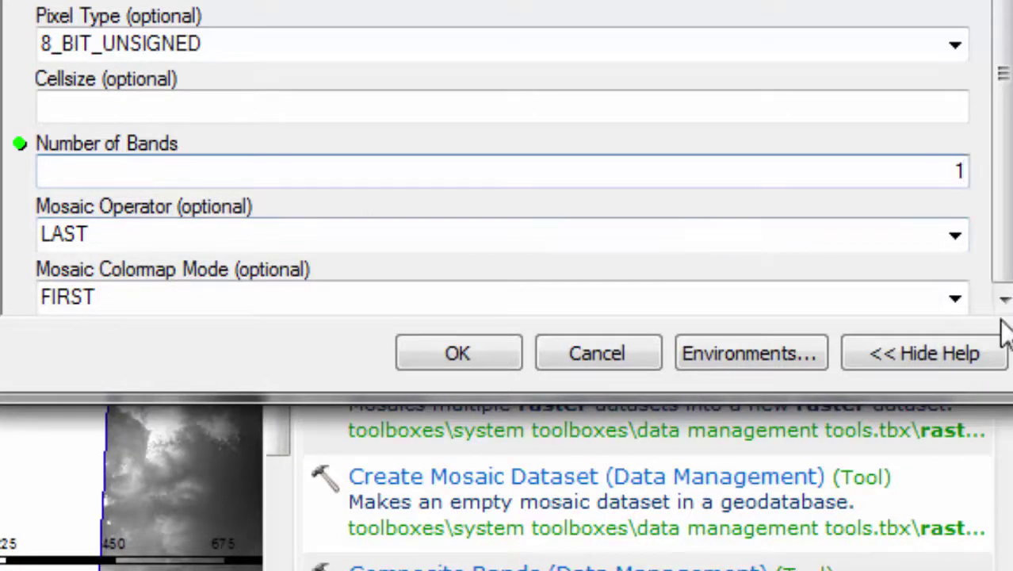
{"action": "left_click", "coordinate": [476, 352]}
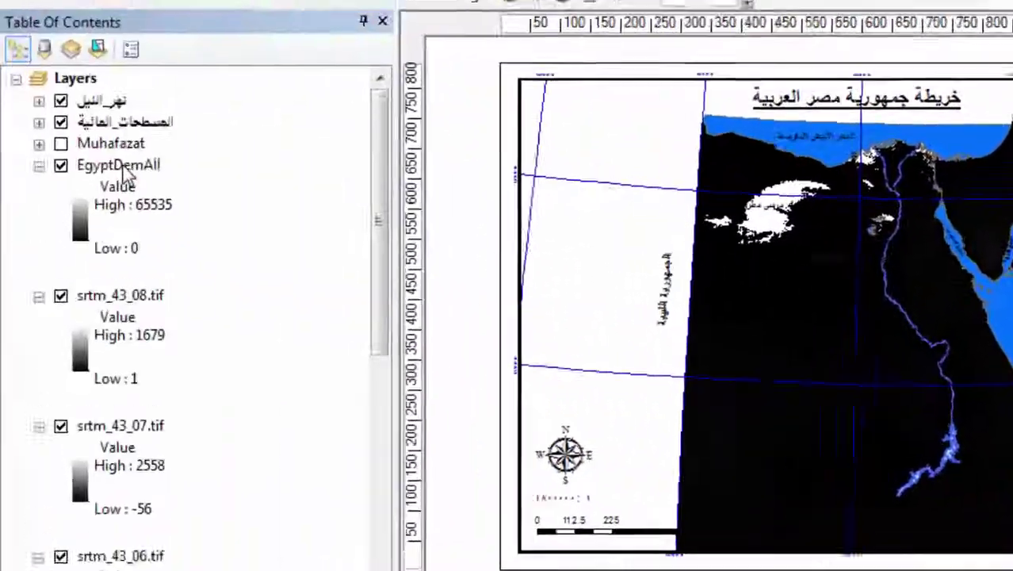
Step: Check the EgyptDemAll layer's elevation values in the legend and remove the layer from the map
{"action": "left_click", "coordinate": [138, 164]}
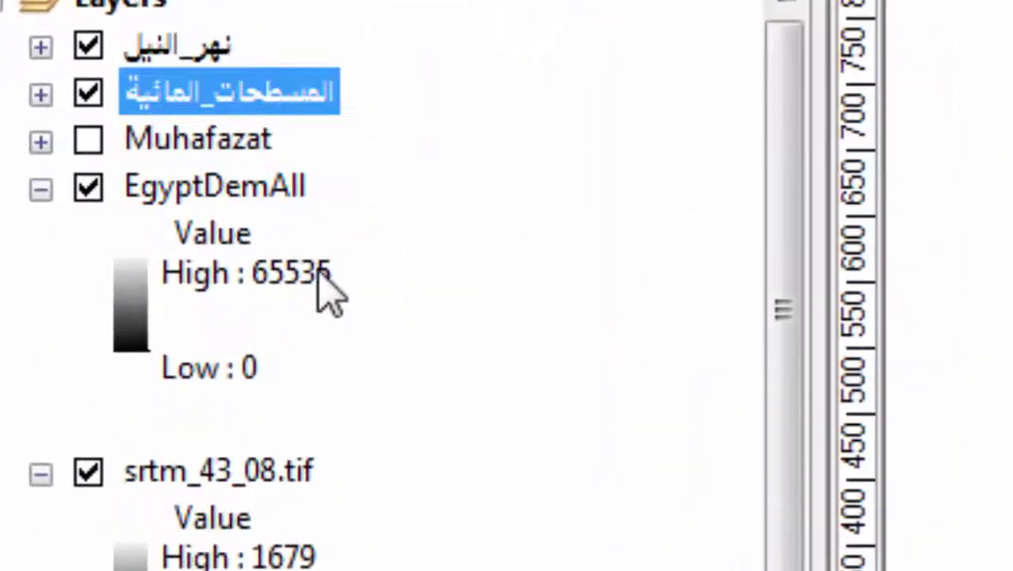
{"action": "left_click", "coordinate": [292, 267]}
{"action": "left_click", "coordinate": [254, 199]}
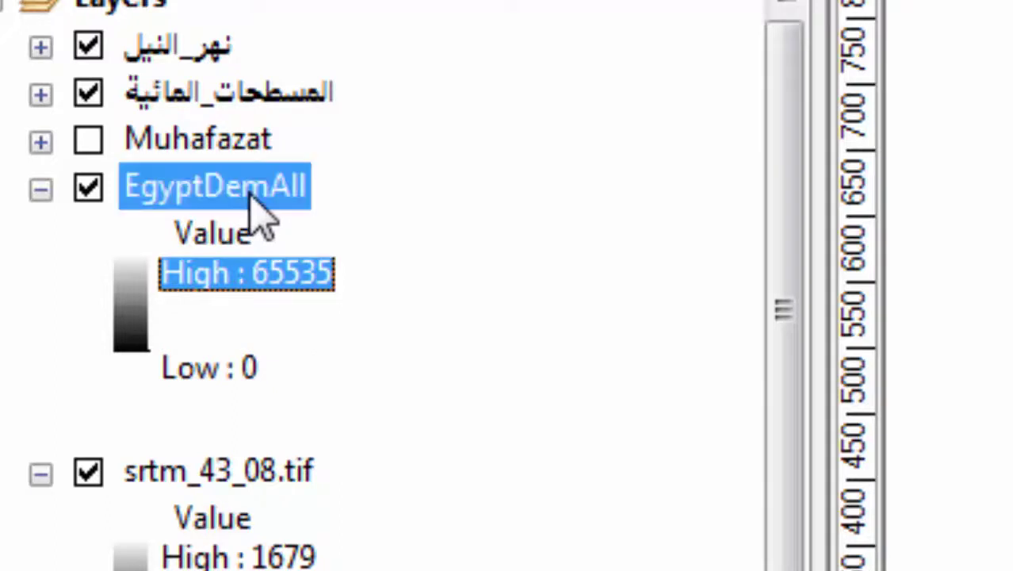
{"action": "right_click", "coordinate": [253, 199]}
{"action": "left_click", "coordinate": [367, 285]}
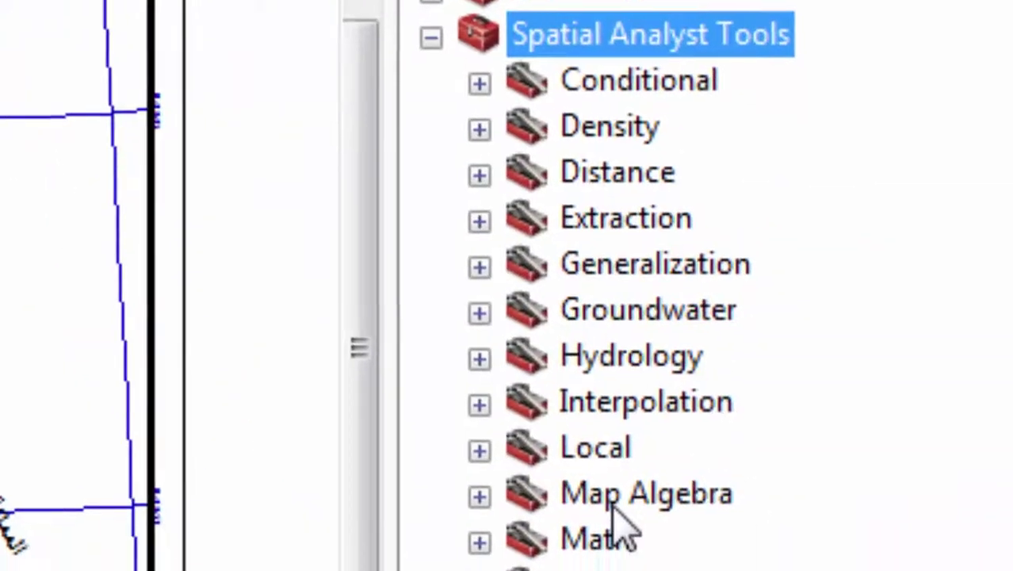
Step: Open the Raster Calculator from the Map Algebra toolset and build a Con condition testing "srtm_43_06.tif" < 0
{"action": "double_click", "coordinate": [622, 531]}
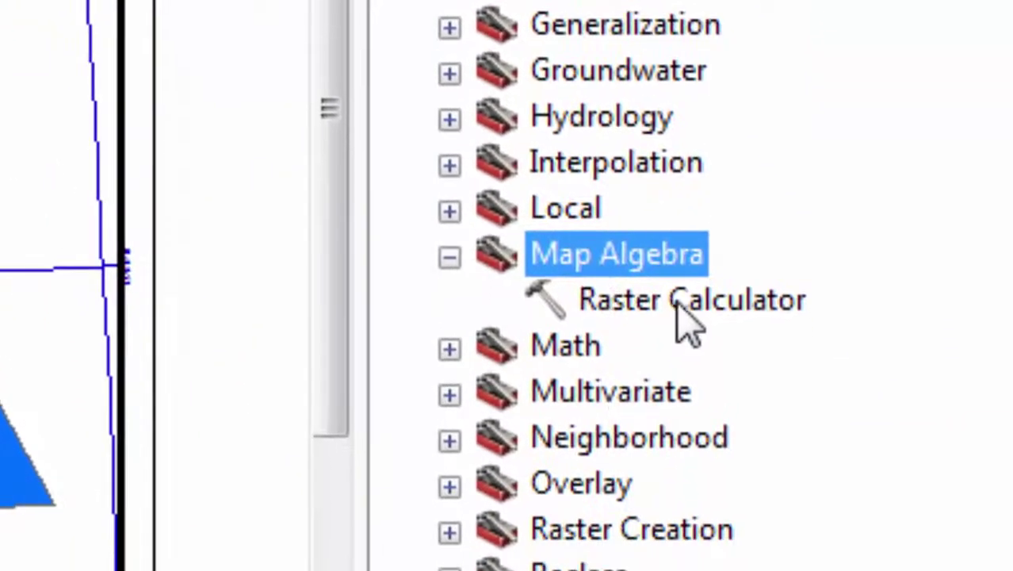
{"action": "double_click", "coordinate": [676, 303]}
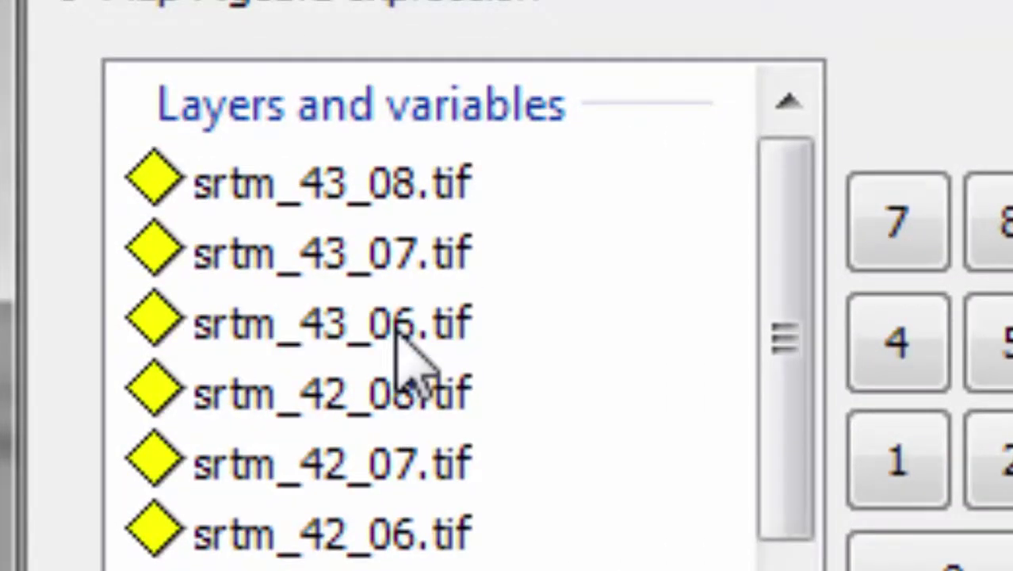
{"action": "double_click", "coordinate": [396, 329]}
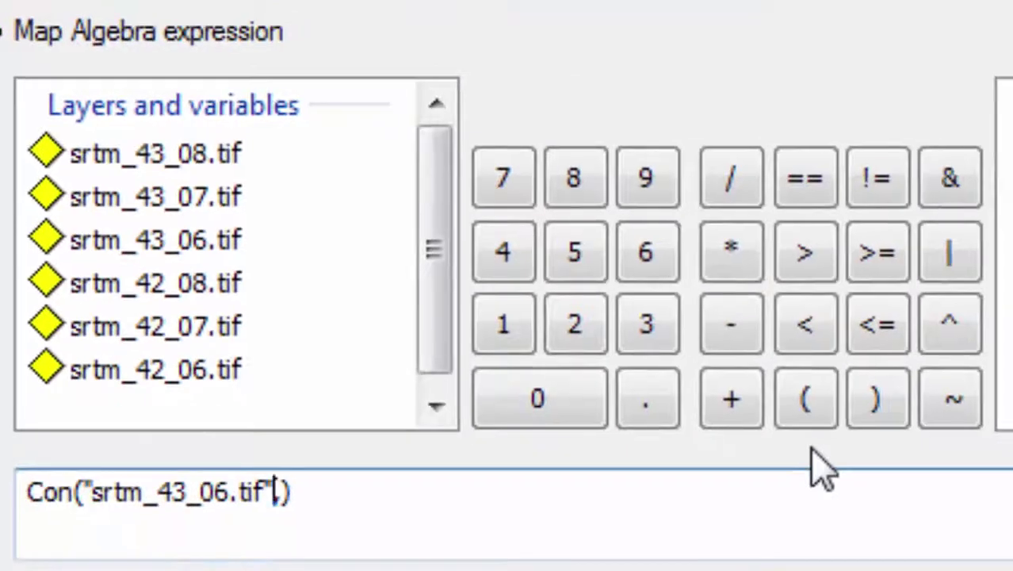
{"action": "left_click", "coordinate": [821, 333]}
{"action": "type", "text": "0 "}
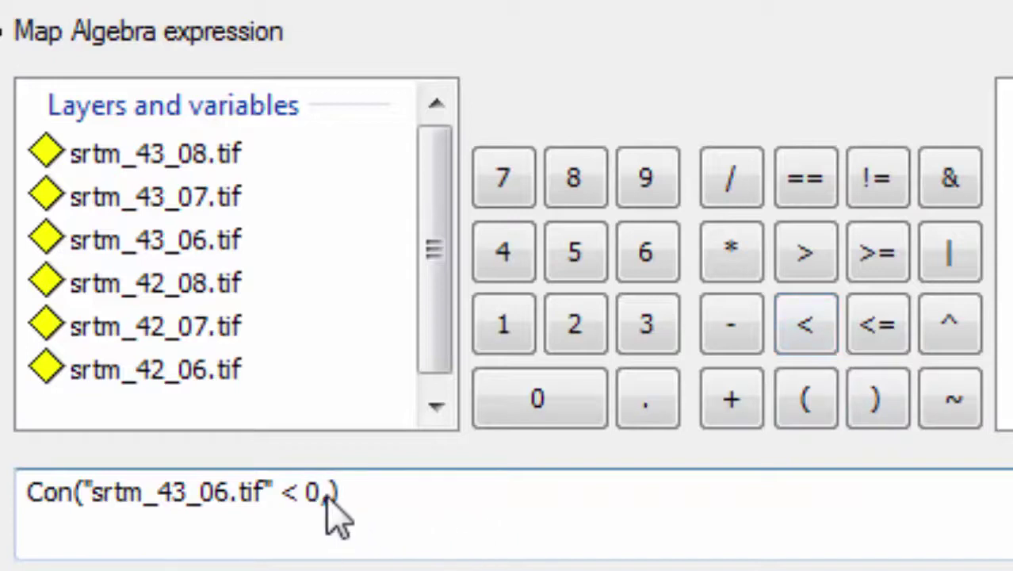
Step: Complete the map algebra expression as Con("srtm_43_07.tif" < 0,0, "srtm_43_07.tif") to replace negative elevations with 0
{"action": "type", "text": ",0"}
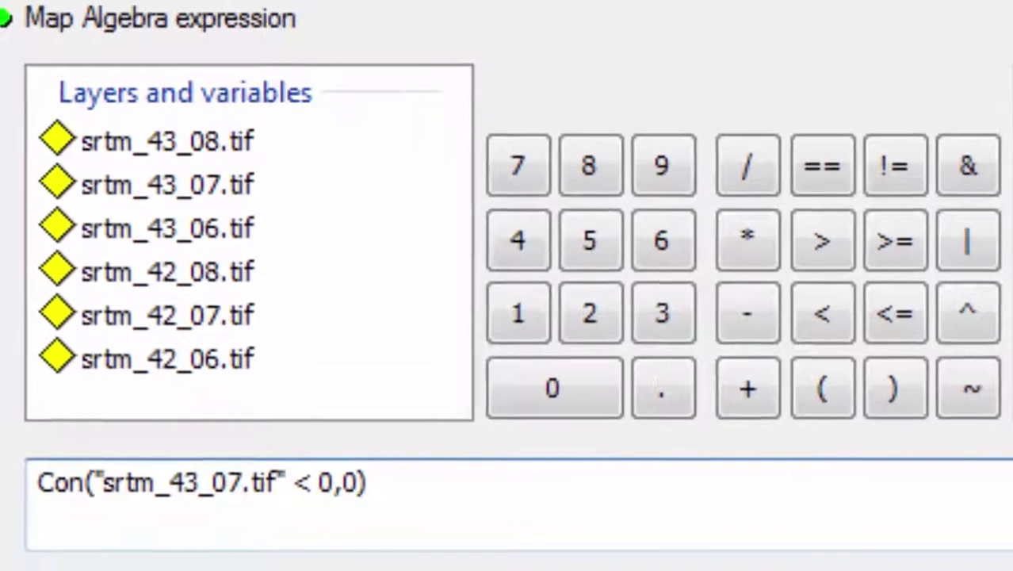
{"action": "type", "text": ","}
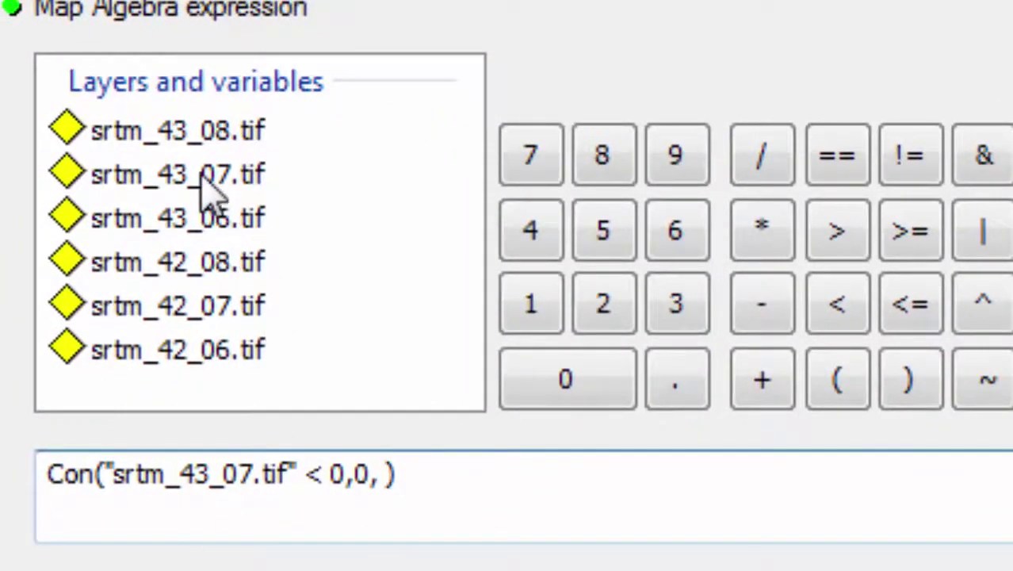
{"action": "double_click", "coordinate": [265, 176]}
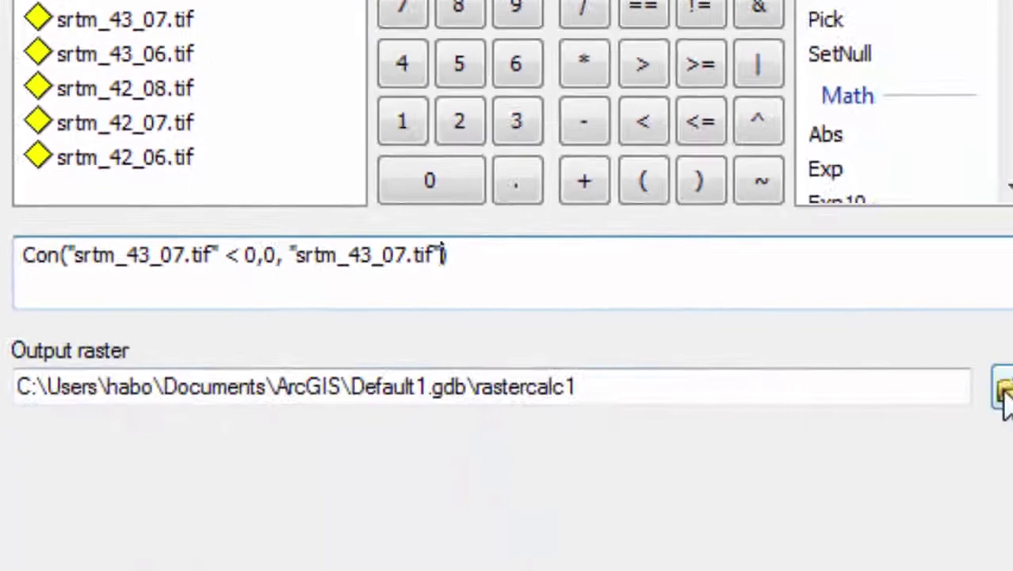
Step: Set the calculation's output raster to srtm_43_06_1.tif in F:\Egypt DEM90, basing the name on the existing srtm_43_06_0.tif
{"action": "left_click", "coordinate": [1001, 388]}
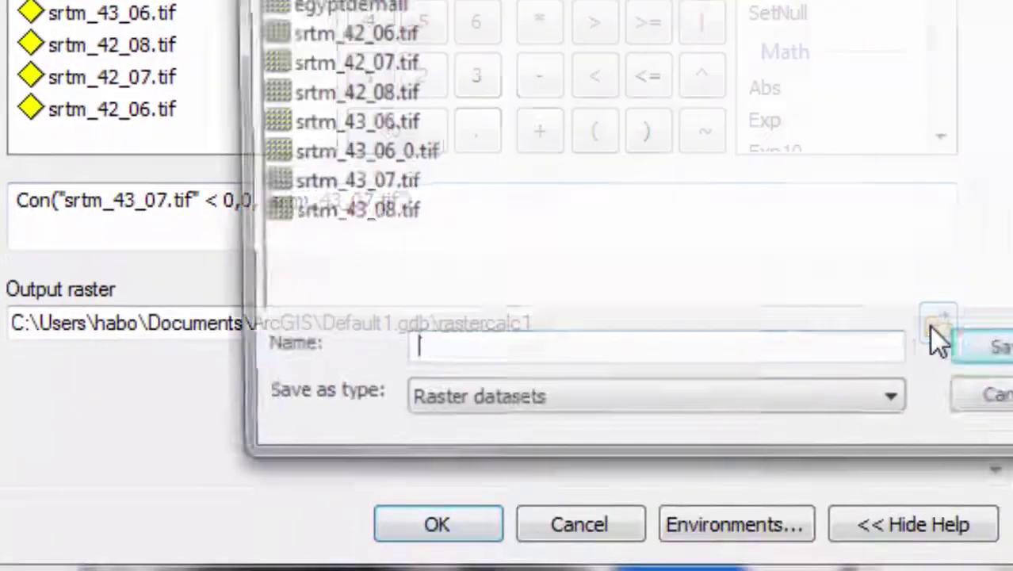
{"action": "left_click", "coordinate": [396, 155]}
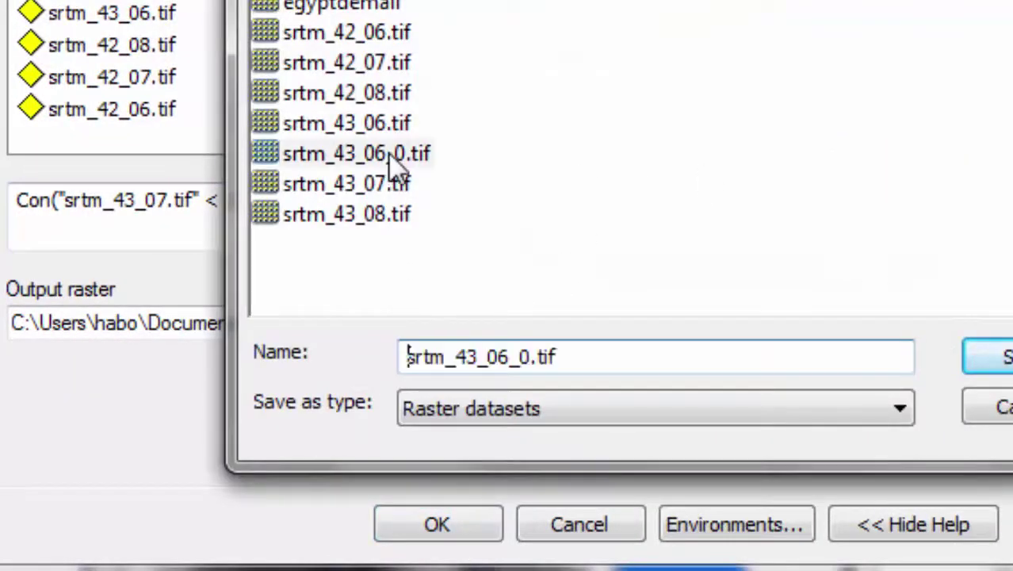
{"action": "left_click", "coordinate": [1000, 357]}
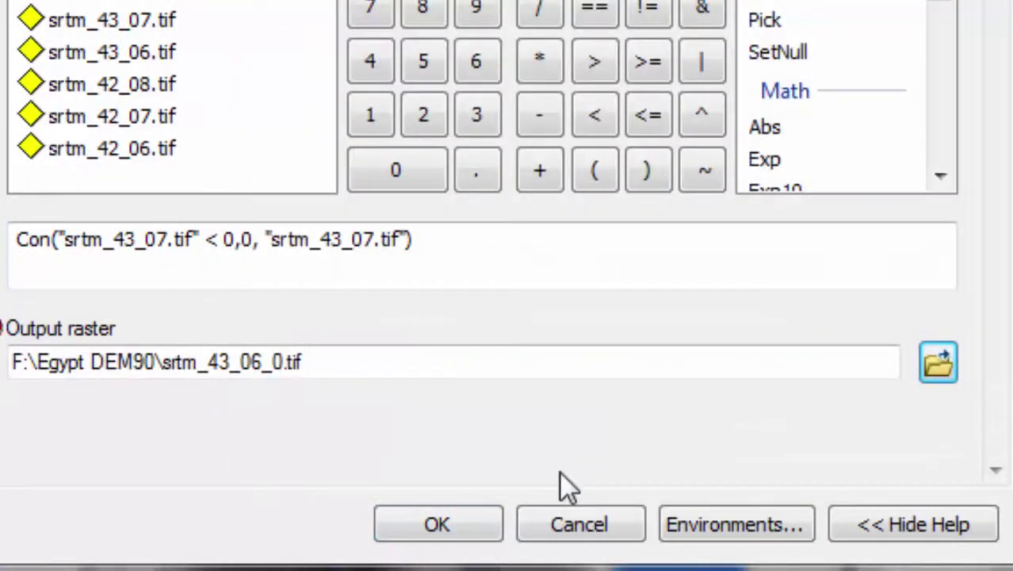
{"action": "left_click", "coordinate": [282, 368]}
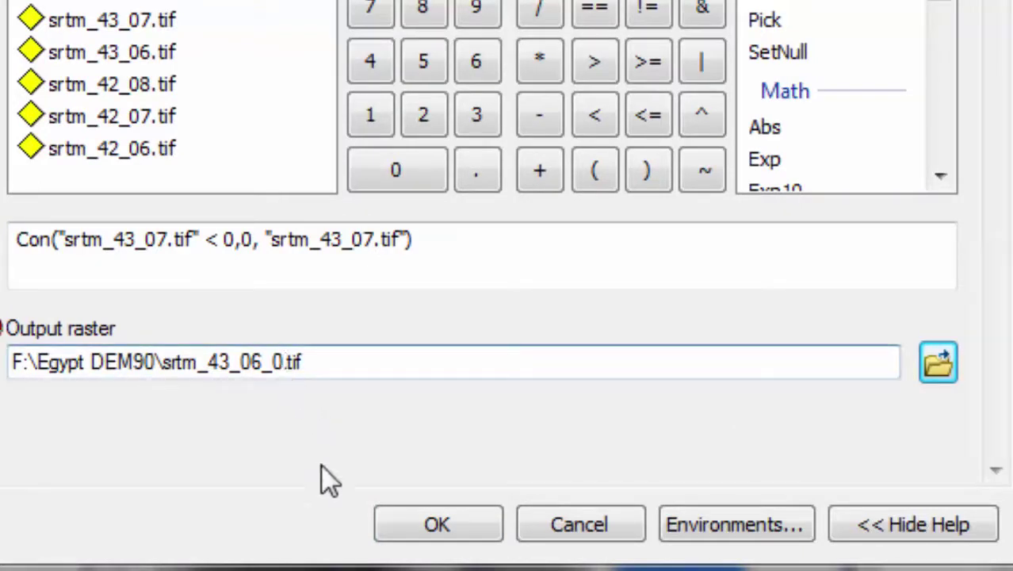
{"action": "key", "text": "BackSpace"}
{"action": "type", "text": "1"}
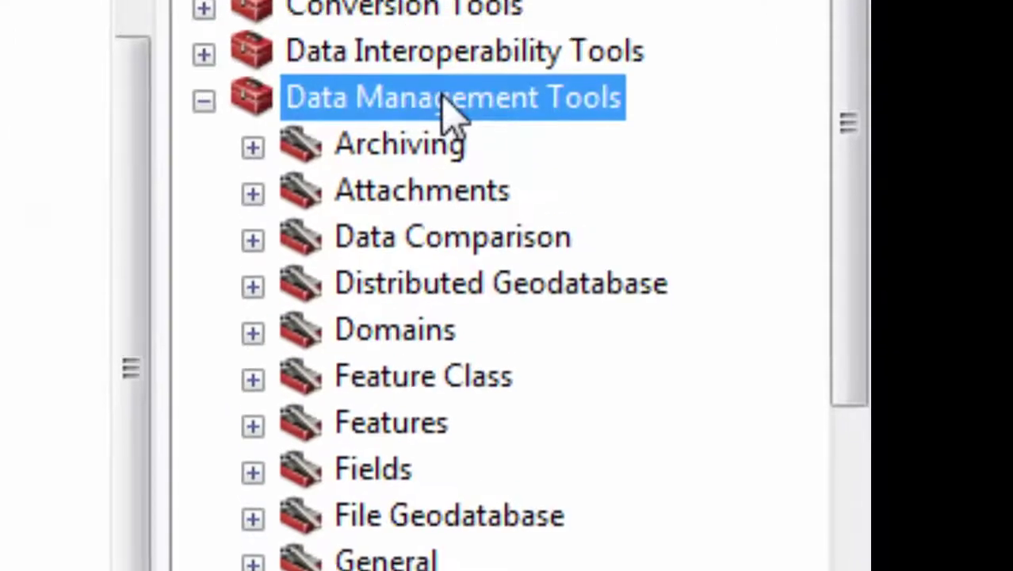
Step: Open the Mosaic To New Raster tool from the Raster Dataset toolset of Data Management Tools
{"action": "scroll", "coordinate": [640, 215], "scroll_direction": "down", "scroll_amount": 4}
{"action": "scroll", "coordinate": [634, 111], "scroll_direction": "down", "scroll_amount": 1}
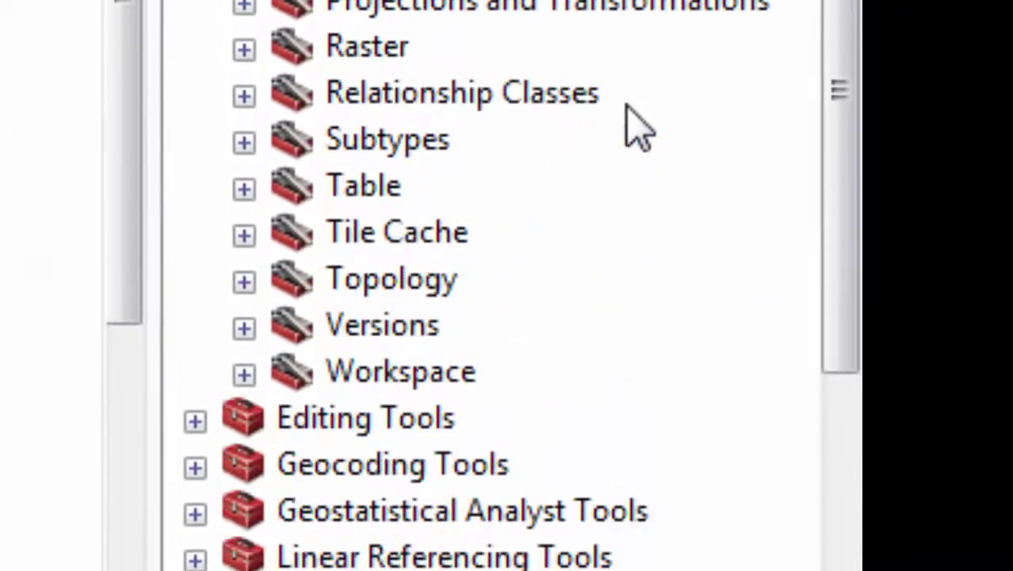
{"action": "left_click", "coordinate": [378, 55]}
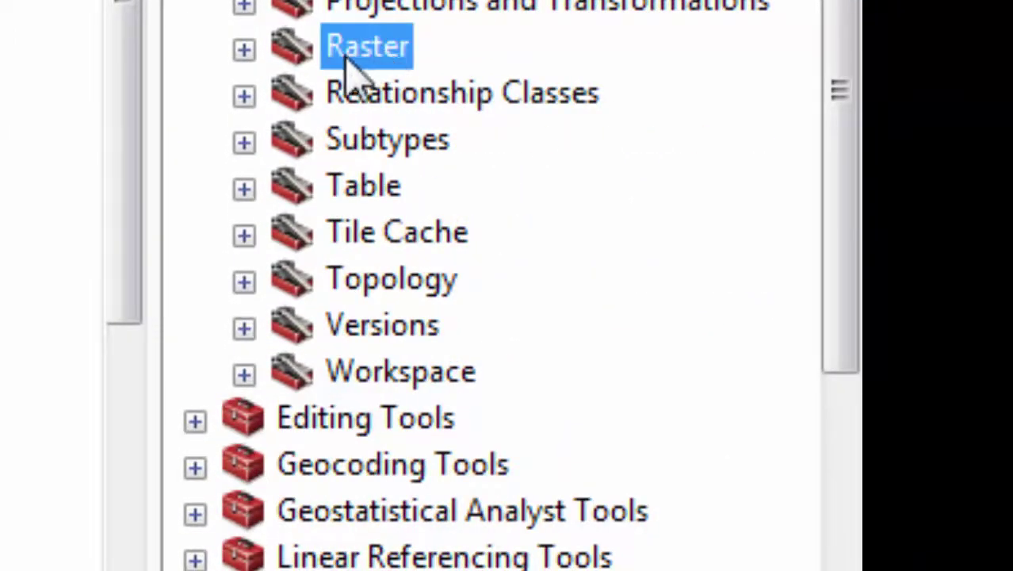
{"action": "left_click", "coordinate": [244, 51]}
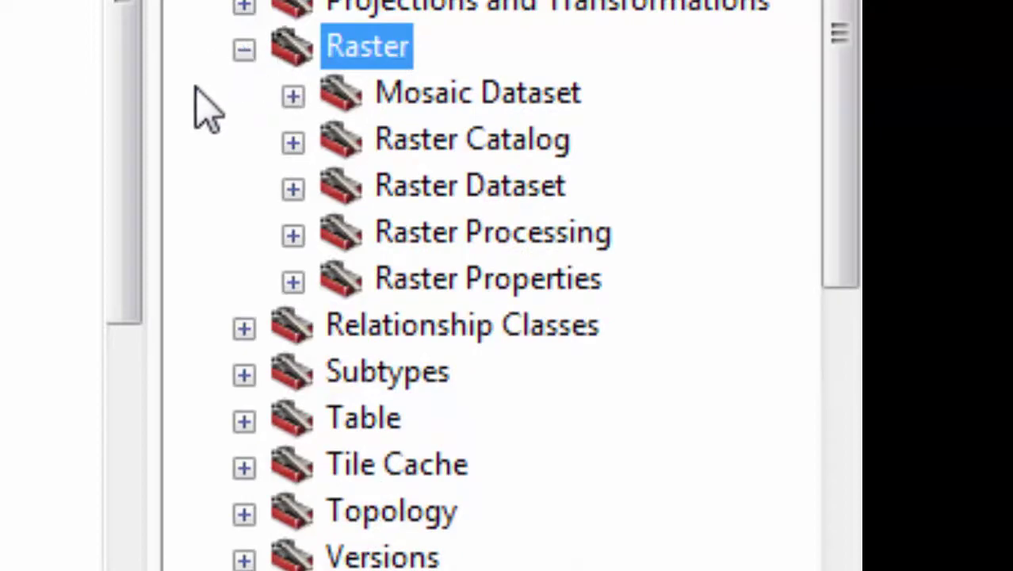
{"action": "left_click", "coordinate": [292, 188]}
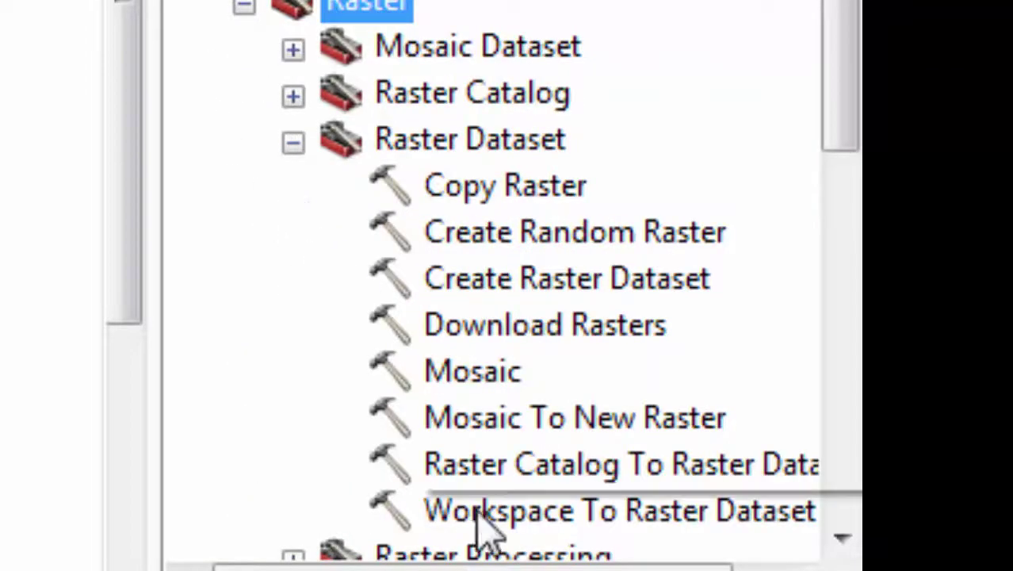
{"action": "left_click", "coordinate": [475, 424]}
{"action": "double_click", "coordinate": [474, 420]}
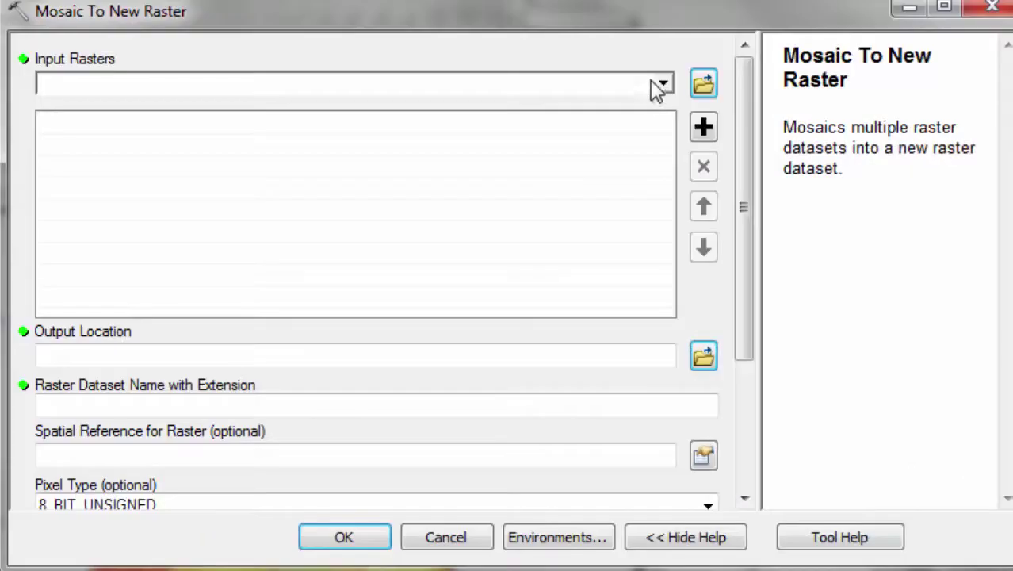
Step: Add srtm_44_08_0.tif and EgyptAllDem as the input rasters for the mosaic
{"action": "left_click", "coordinate": [661, 84]}
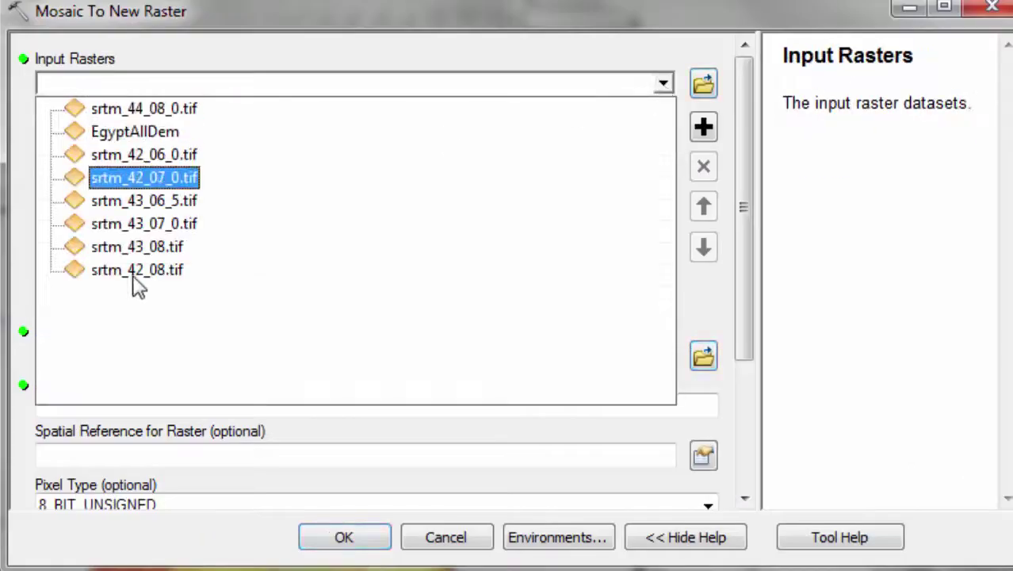
{"action": "left_click", "coordinate": [192, 111]}
{"action": "left_click", "coordinate": [662, 84]}
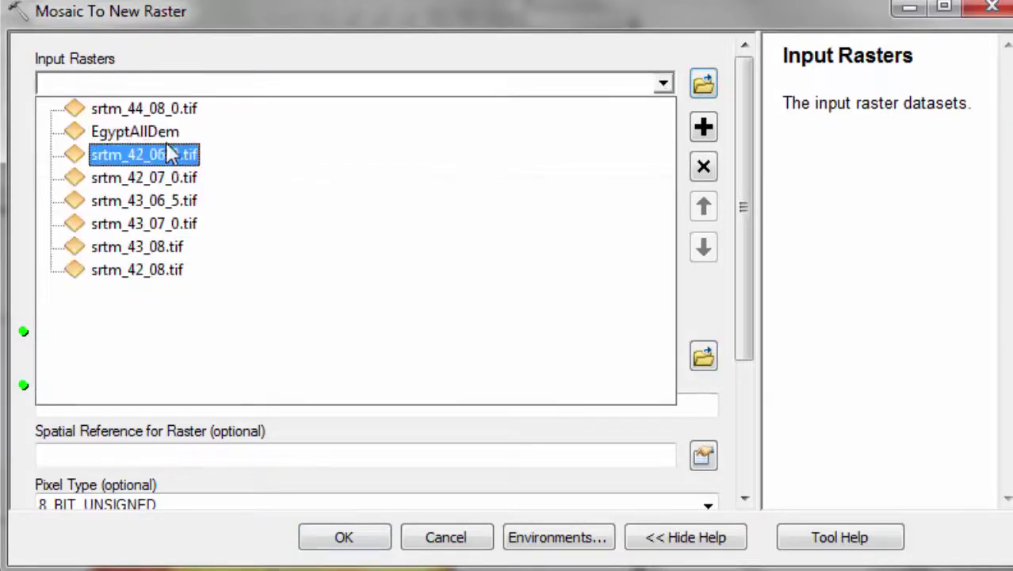
{"action": "left_click", "coordinate": [162, 107]}
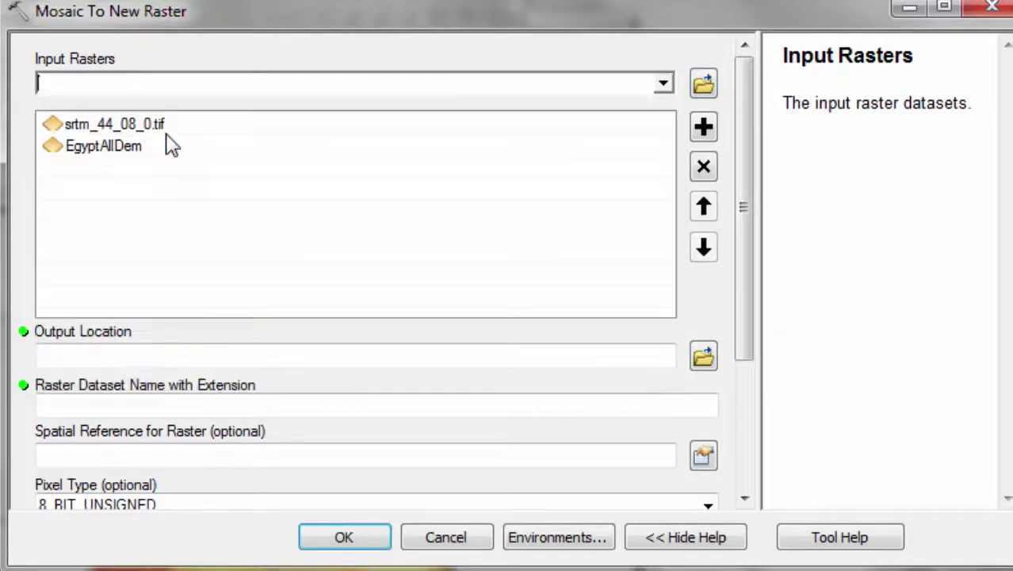
Step: Set the mosaic's output location to F:\Egypt DEM90 and its raster dataset name to EgyptAllDem2
{"action": "left_click", "coordinate": [703, 357]}
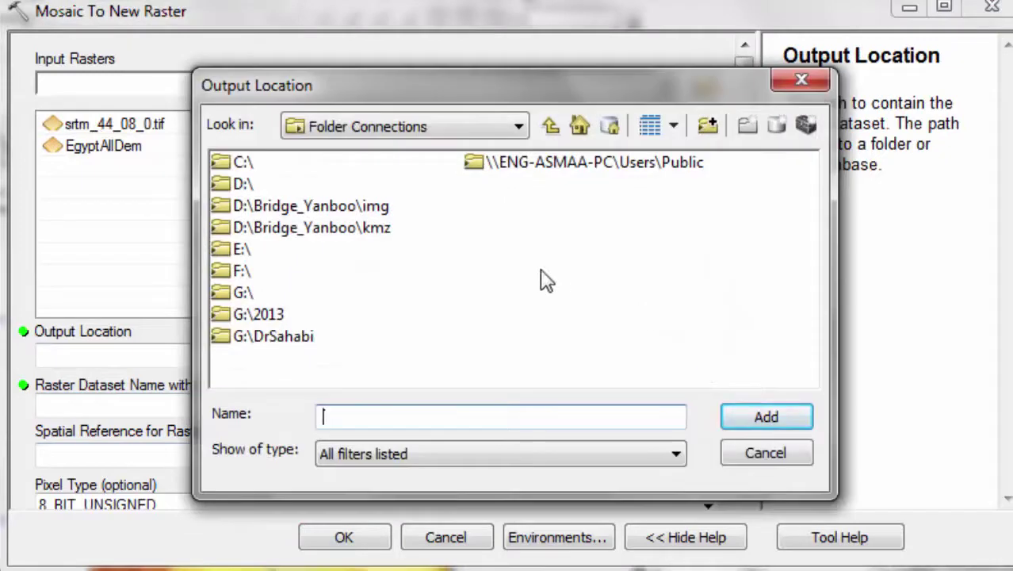
{"action": "double_click", "coordinate": [232, 273]}
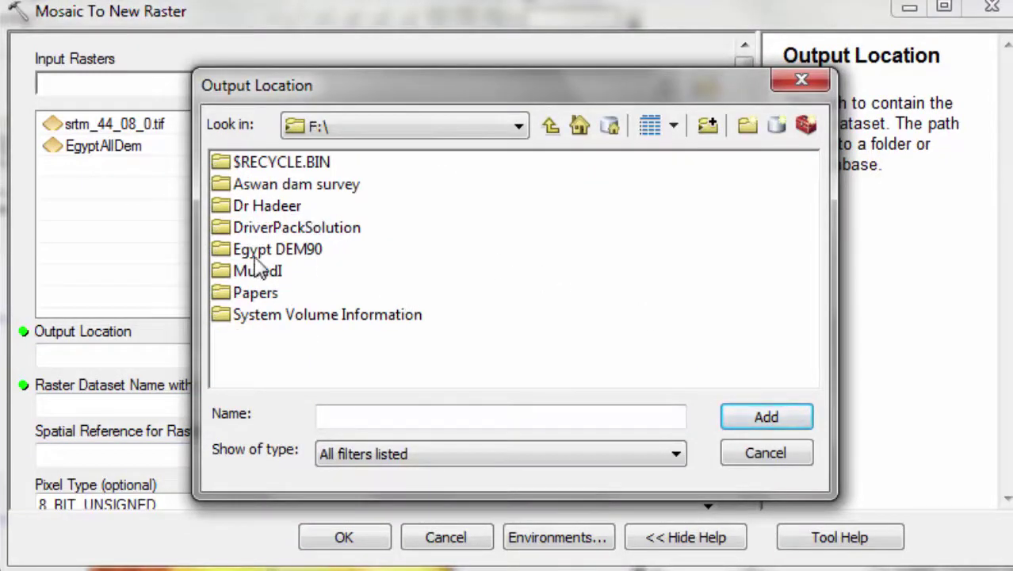
{"action": "left_click", "coordinate": [216, 252]}
{"action": "left_click", "coordinate": [766, 417]}
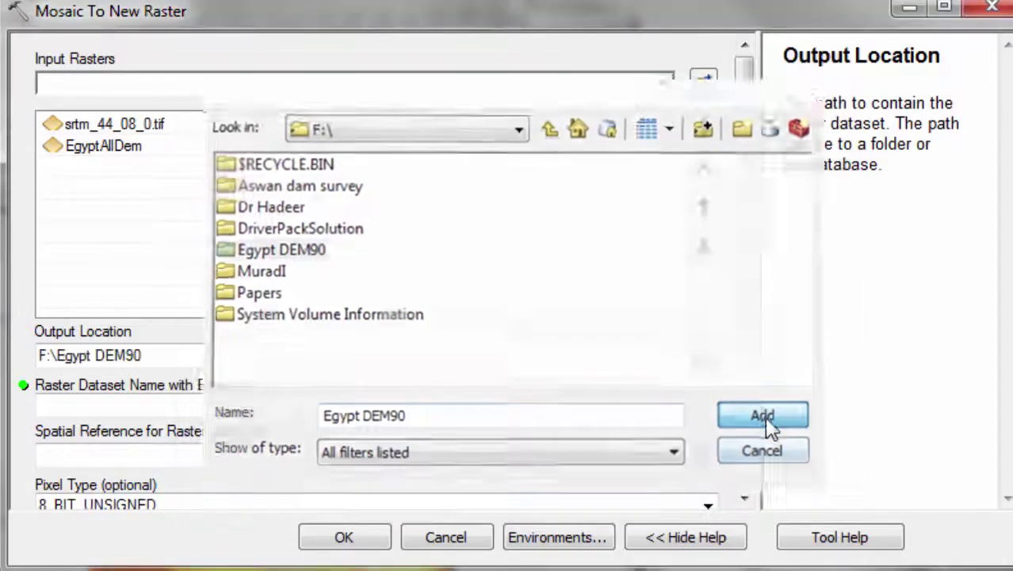
{"action": "left_click", "coordinate": [331, 417]}
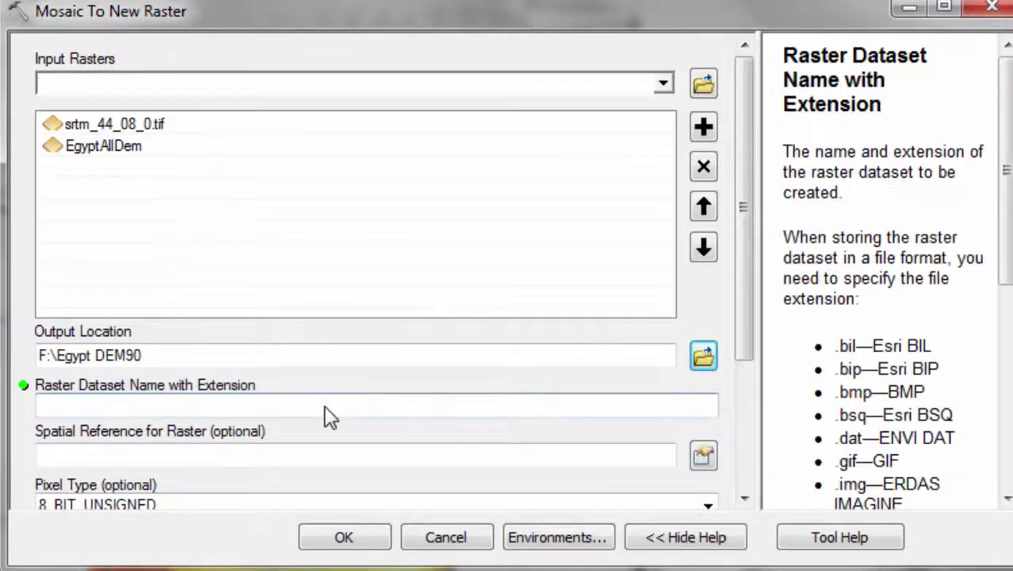
{"action": "type", "text": "EgyptAllDem2"}
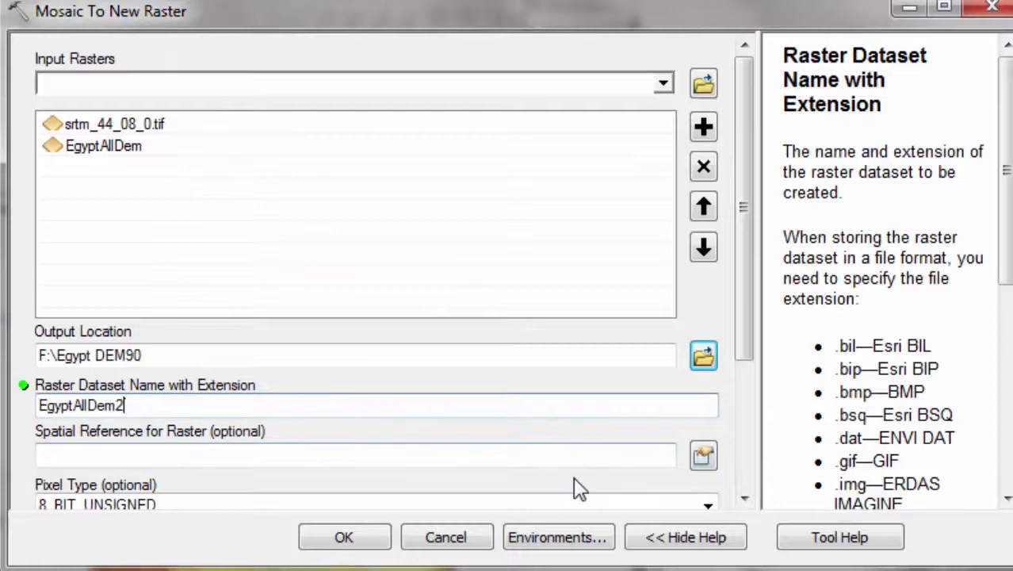
Step: Fill in the required number of bands and run the mosaic
{"action": "left_click", "coordinate": [744, 501]}
{"action": "left_click", "coordinate": [745, 501]}
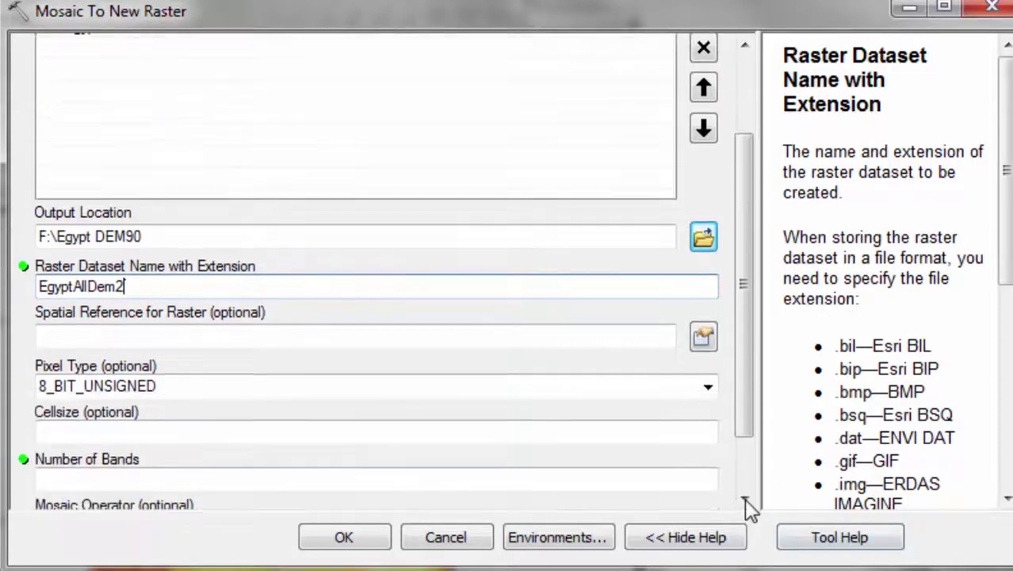
{"action": "left_click", "coordinate": [744, 501]}
{"action": "left_click", "coordinate": [744, 500]}
{"action": "left_click", "coordinate": [166, 421]}
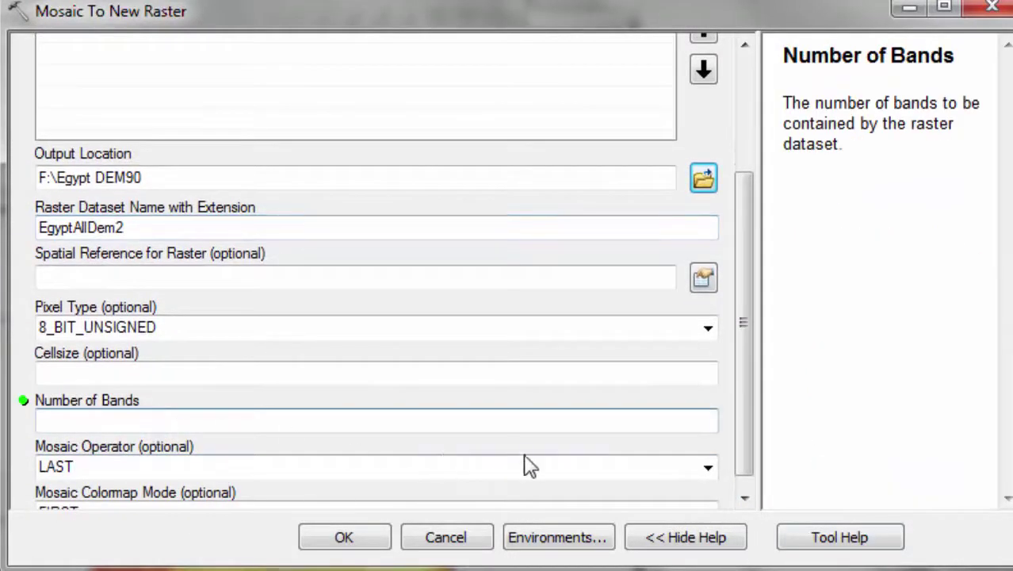
{"action": "left_click", "coordinate": [362, 543]}
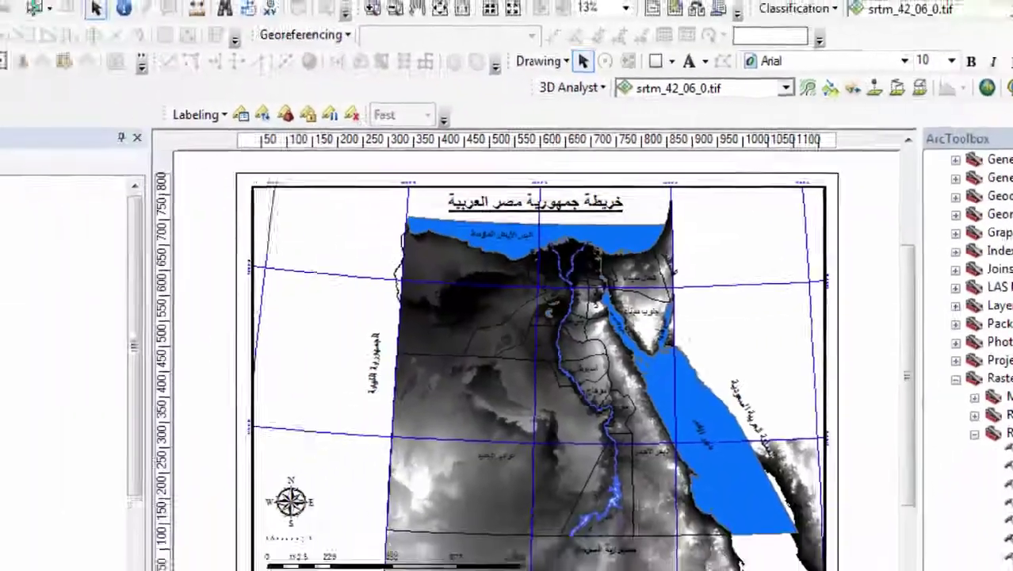
Step: Give the EgyptAllDem2 layer's stretched symbology the color ramp running from light yellow through orange to dark red
{"action": "left_click", "coordinate": [45, 373]}
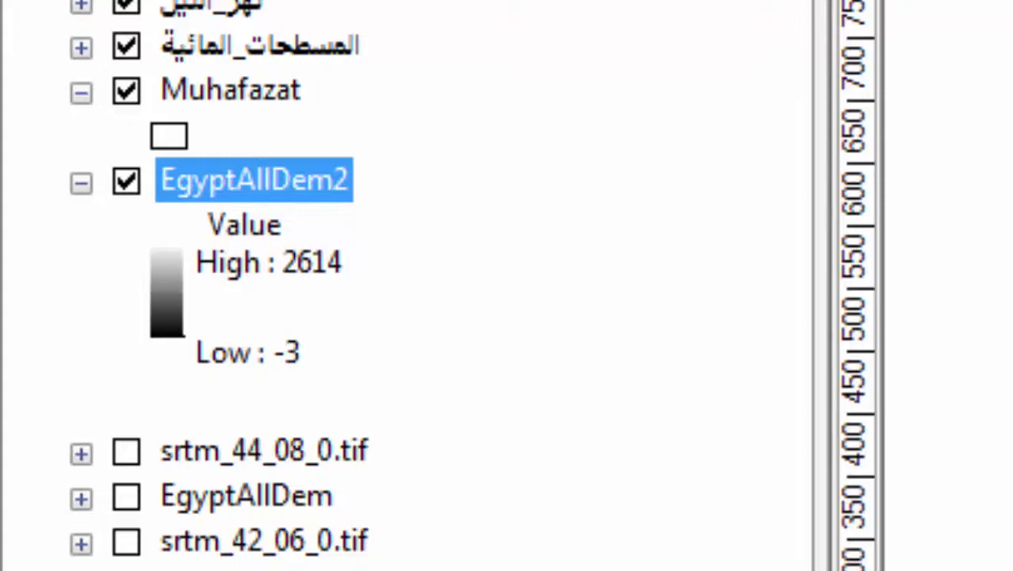
{"action": "right_click", "coordinate": [279, 195]}
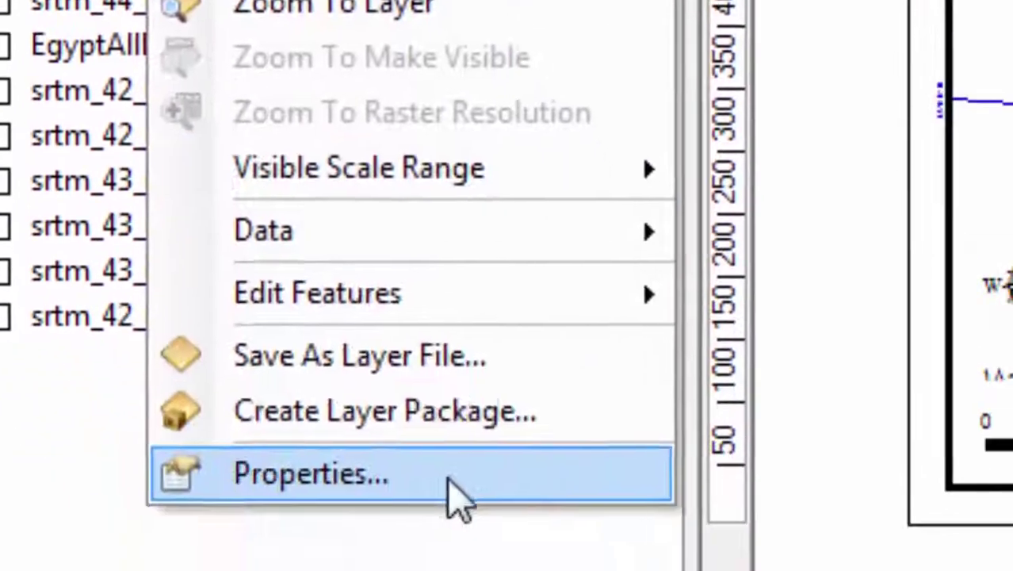
{"action": "left_click", "coordinate": [456, 498]}
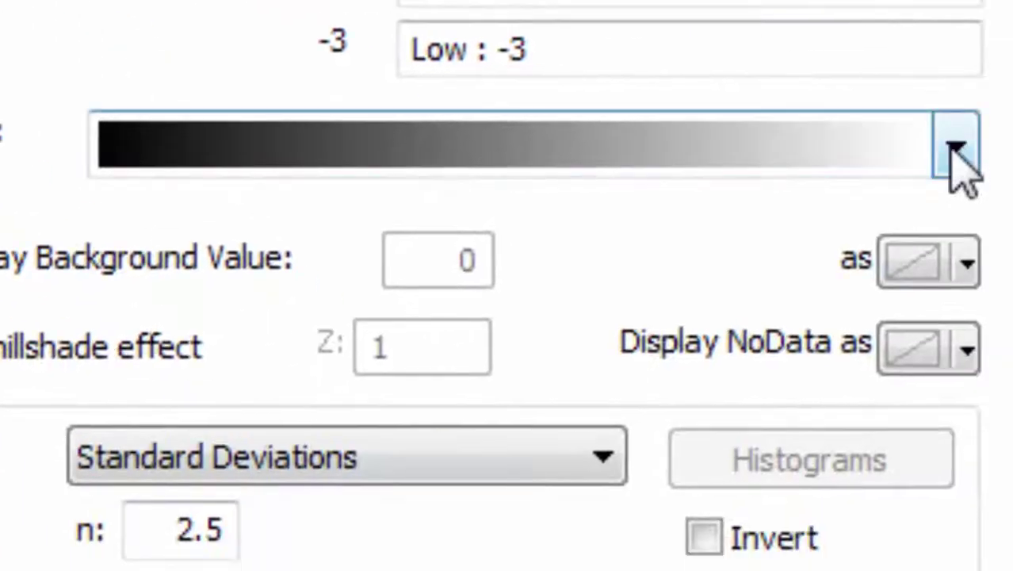
{"action": "left_click", "coordinate": [978, 166]}
{"action": "scroll", "coordinate": [959, 170], "scroll_direction": "down", "scroll_amount": 3}
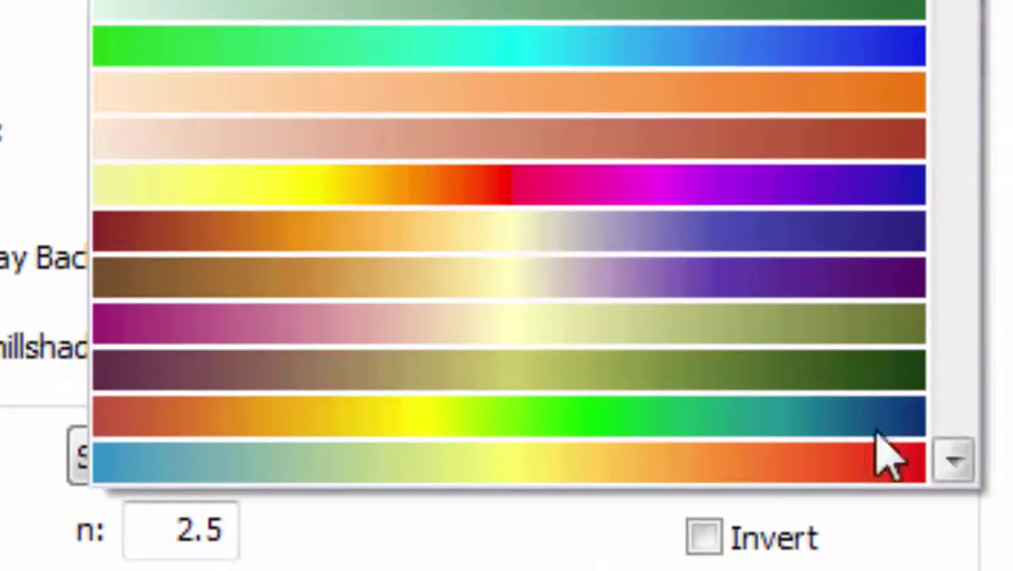
{"action": "scroll", "coordinate": [759, 403], "scroll_direction": "down", "scroll_amount": 10}
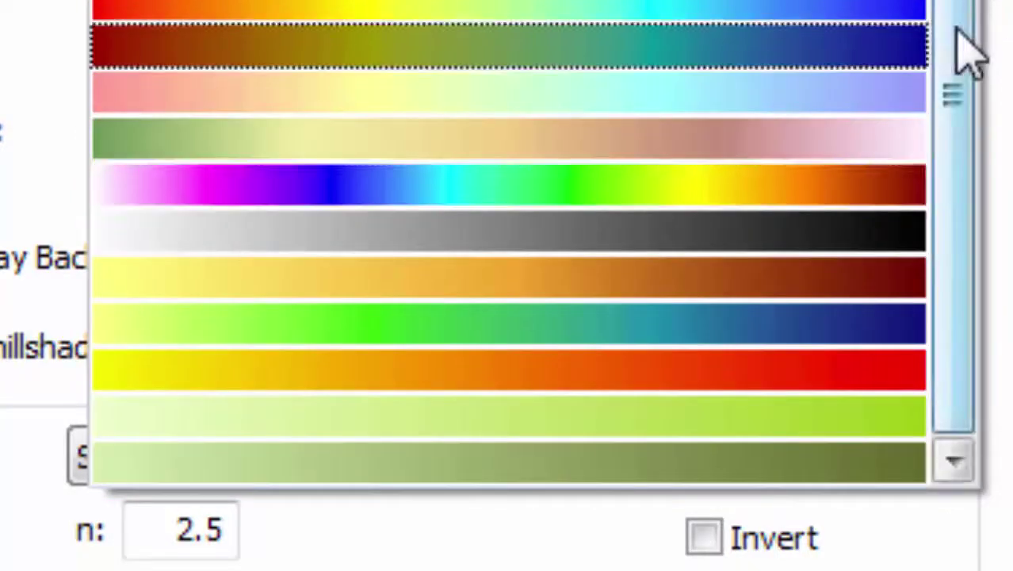
{"action": "left_click", "coordinate": [854, 287]}
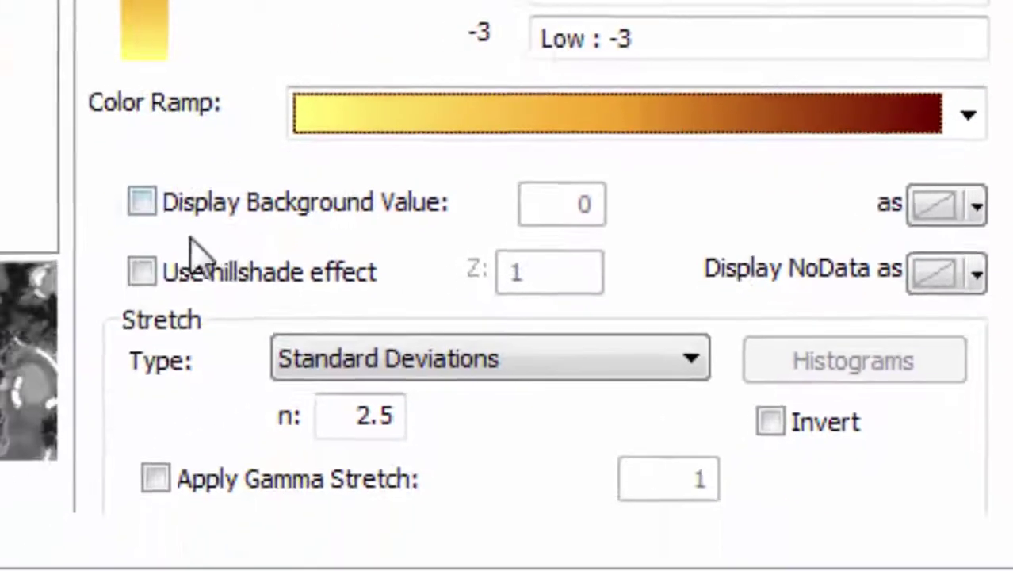
Step: Turn on the hillshade effect for the stretched symbology with a Z value of 5 and apply it
{"action": "left_click", "coordinate": [0, 346]}
{"action": "key", "text": "Tab"}
{"action": "type", "text": "2"}
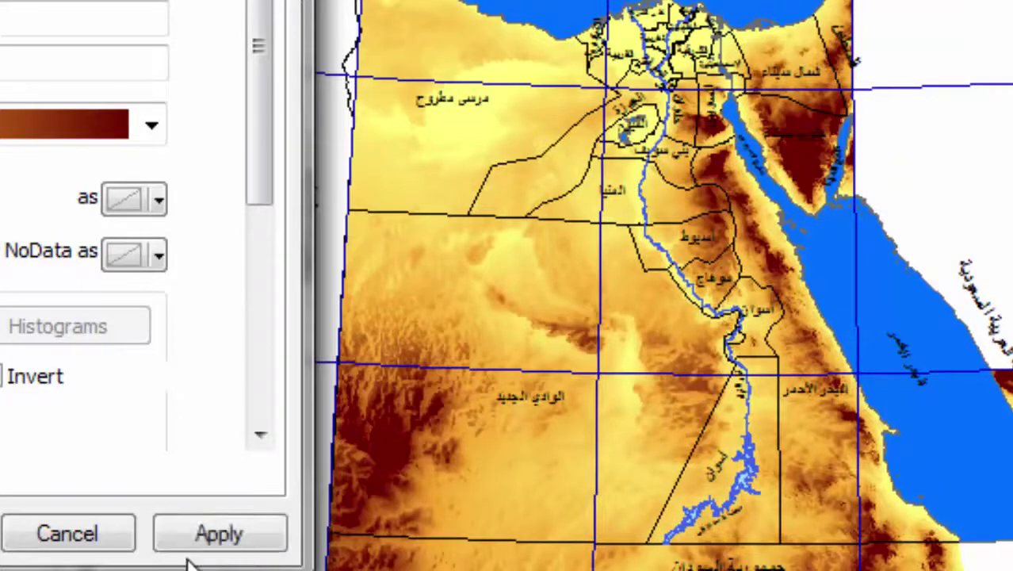
{"action": "left_click", "coordinate": [258, 542]}
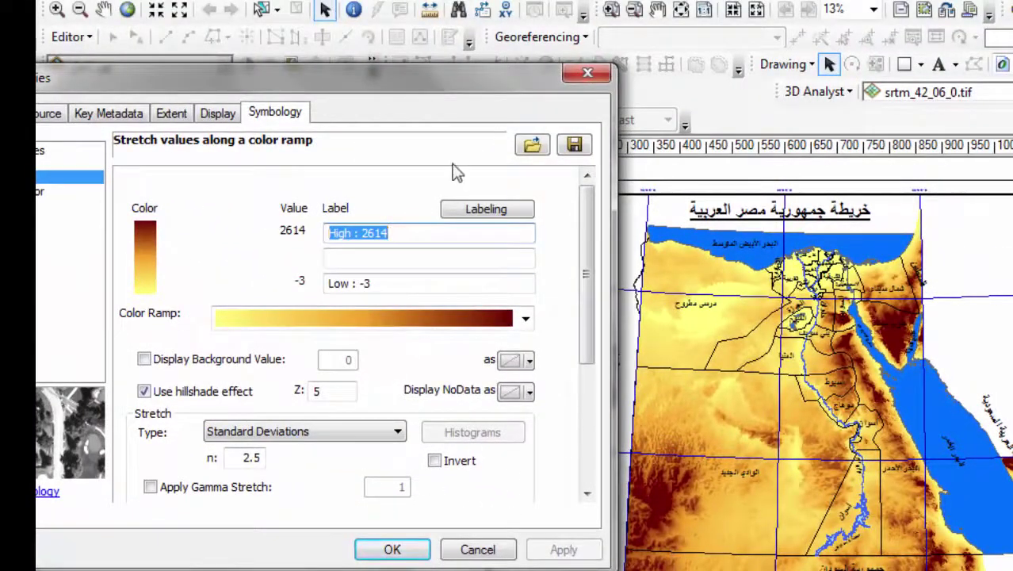
Step: Switch the layer's symbology to Classified, compute the required histogram and choose 5 classes
{"action": "left_click_drag", "start_coordinate": [159, 95], "coordinate": [208, 92]}
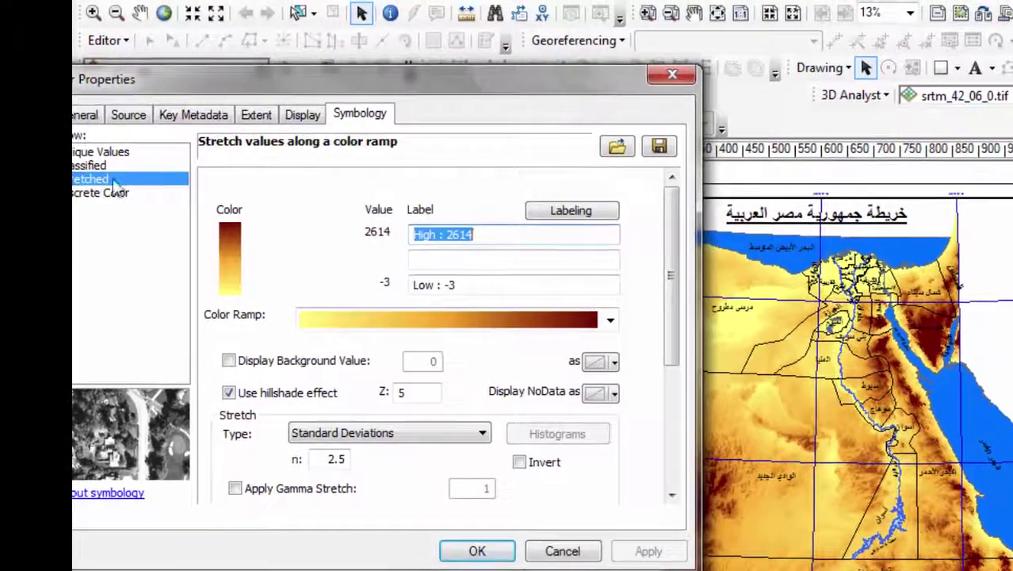
{"action": "left_click", "coordinate": [94, 166]}
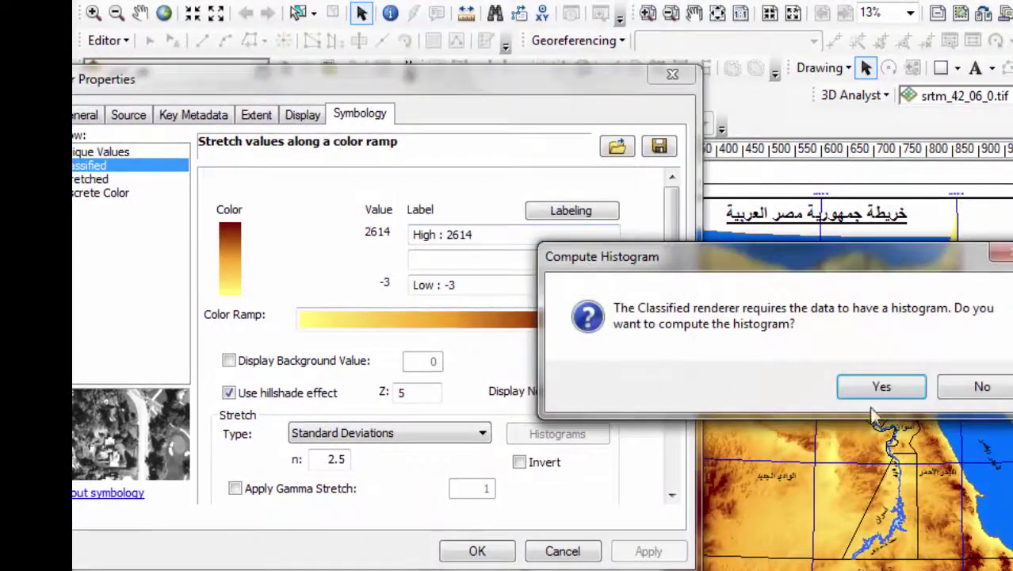
{"action": "left_click", "coordinate": [882, 387]}
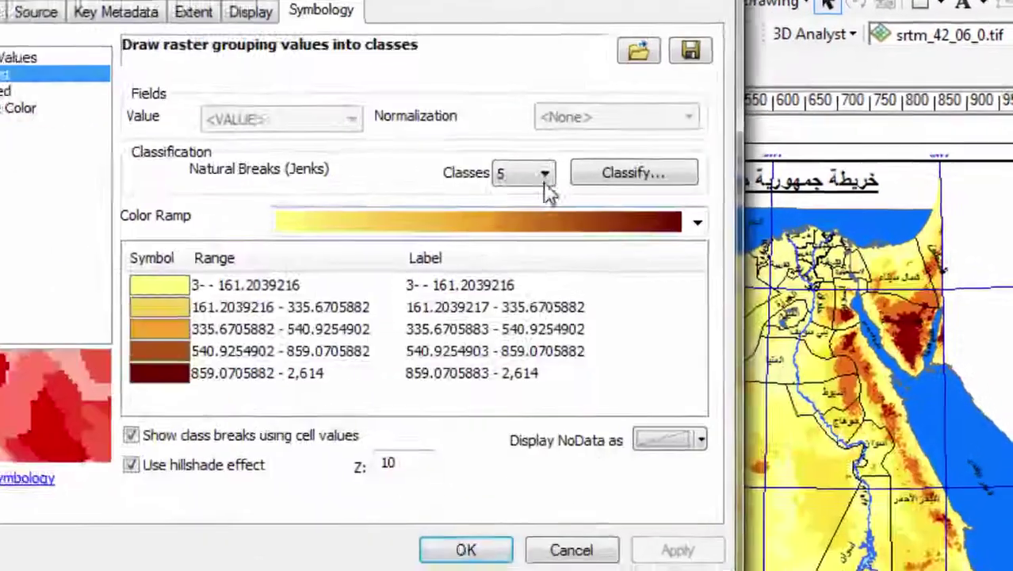
{"action": "left_click", "coordinate": [555, 250]}
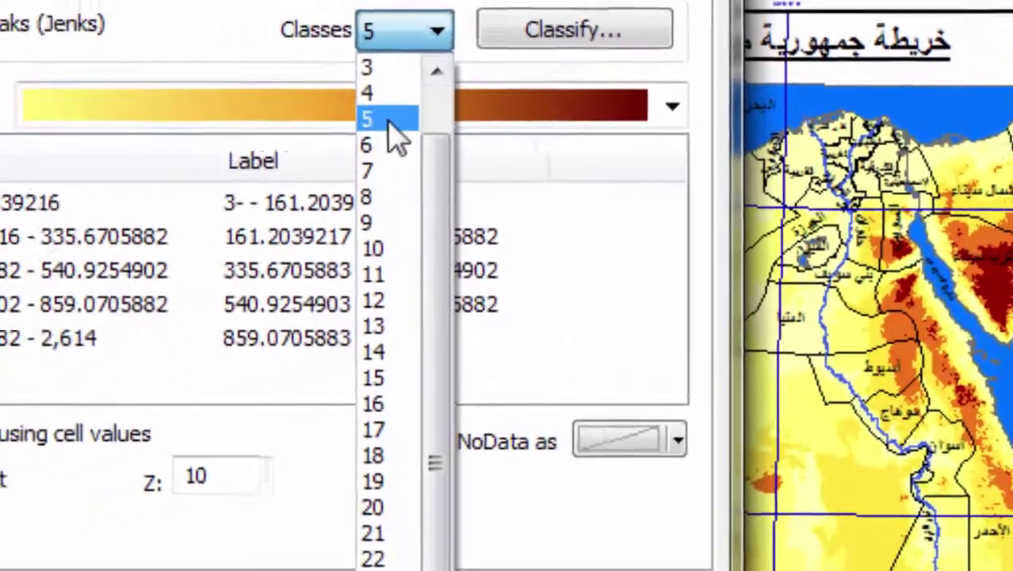
{"action": "left_click", "coordinate": [390, 121]}
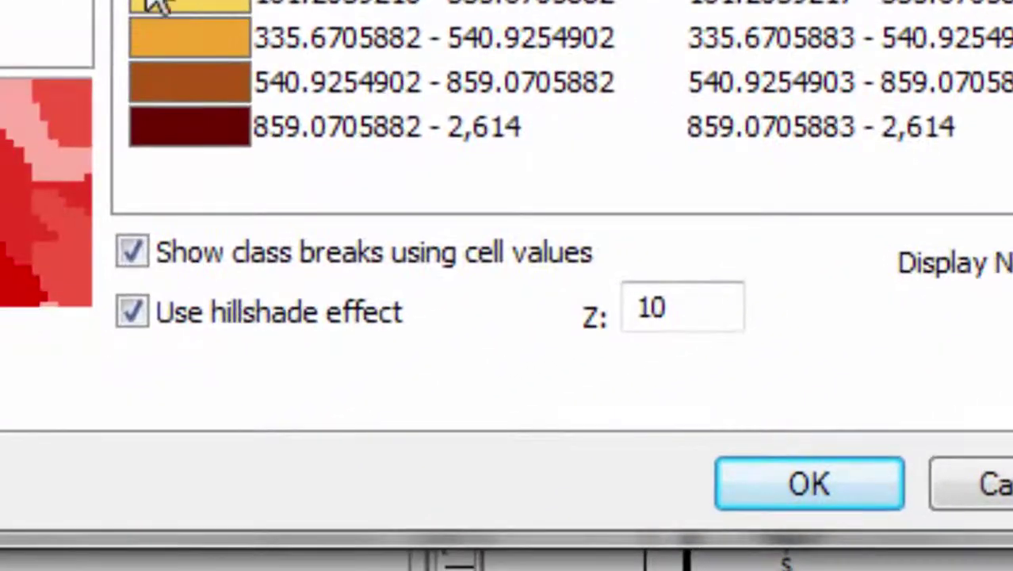
Step: Turn off the cell-value class breaks and the hillshade effect, and turn both options back on
{"action": "left_click", "coordinate": [131, 252]}
{"action": "left_click", "coordinate": [131, 312]}
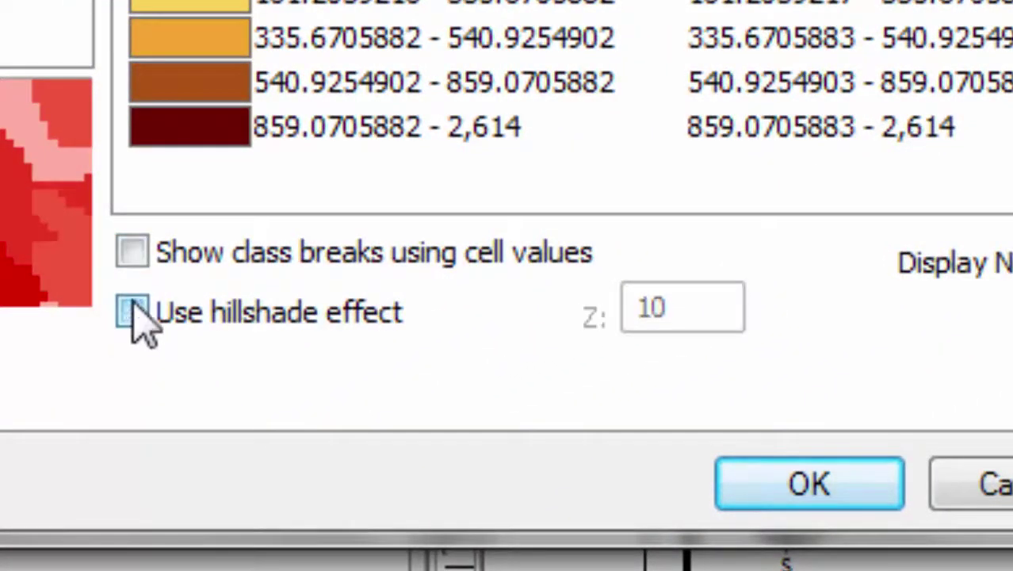
{"action": "left_click", "coordinate": [143, 256]}
{"action": "left_click", "coordinate": [133, 315]}
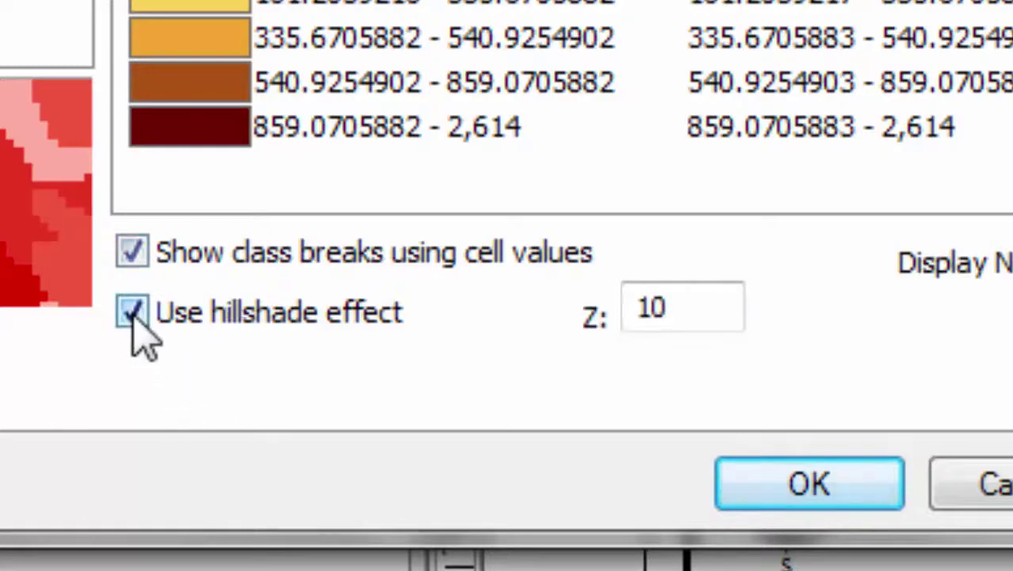
Step: Try a hillshade Z value of 2 for the classified symbology and replace it with 5
{"action": "double_click", "coordinate": [631, 312]}
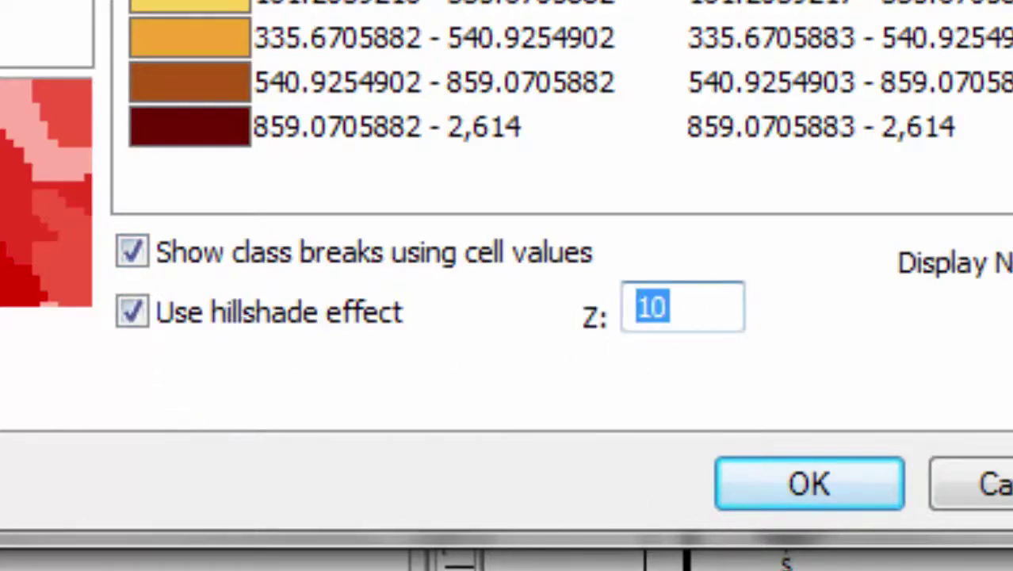
{"action": "key", "text": "alt+a"}
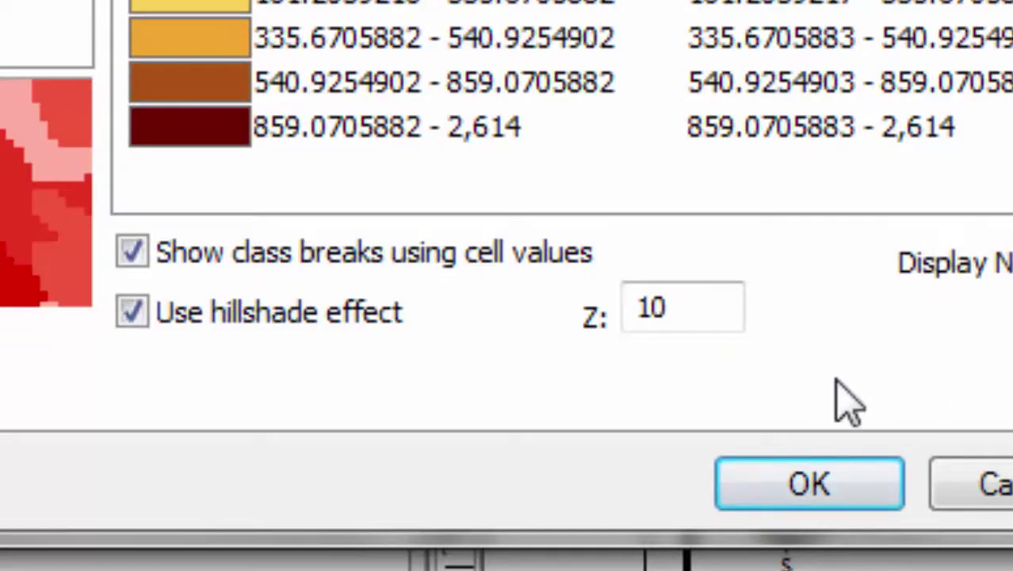
{"action": "left_click_drag", "start_coordinate": [687, 302], "coordinate": [624, 316]}
{"action": "type", "text": "2"}
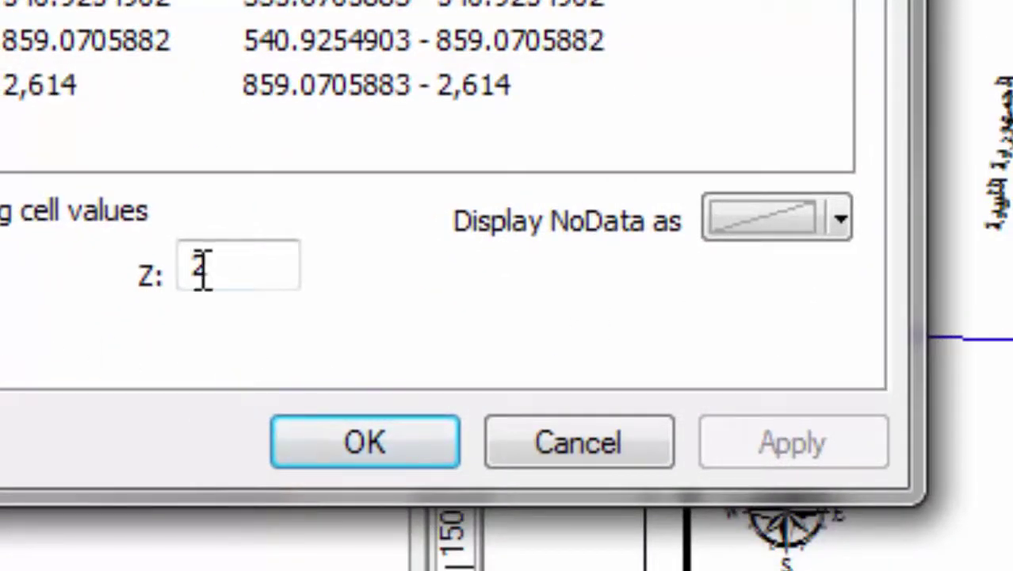
{"action": "left_click_drag", "start_coordinate": [219, 275], "coordinate": [164, 297]}
{"action": "type", "text": "5"}
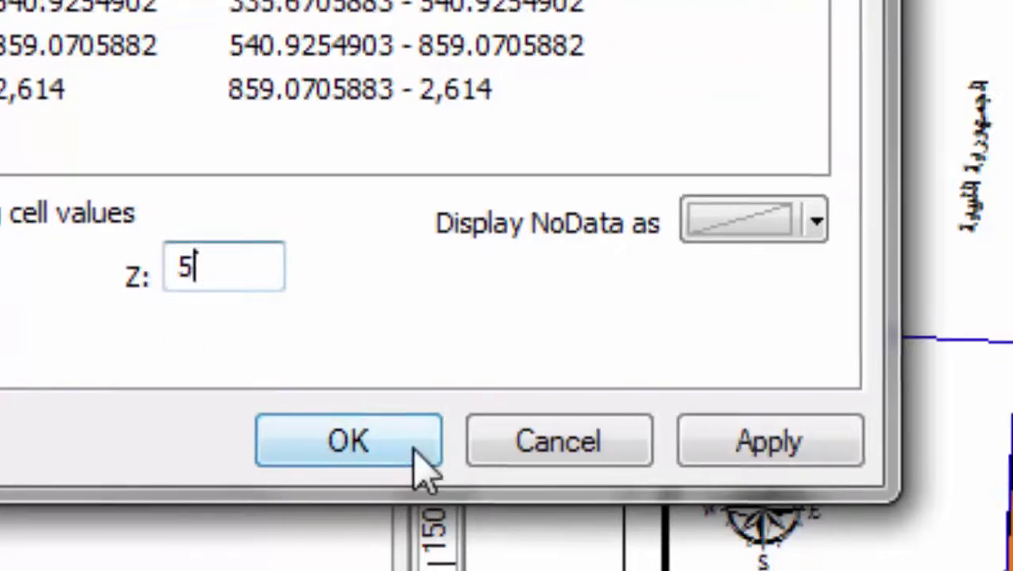
Step: Confirm the layer symbology and set up the 3D Analyst Hillshade tool with EgyptAllDem2 as the input raster
{"action": "left_click", "coordinate": [432, 452]}
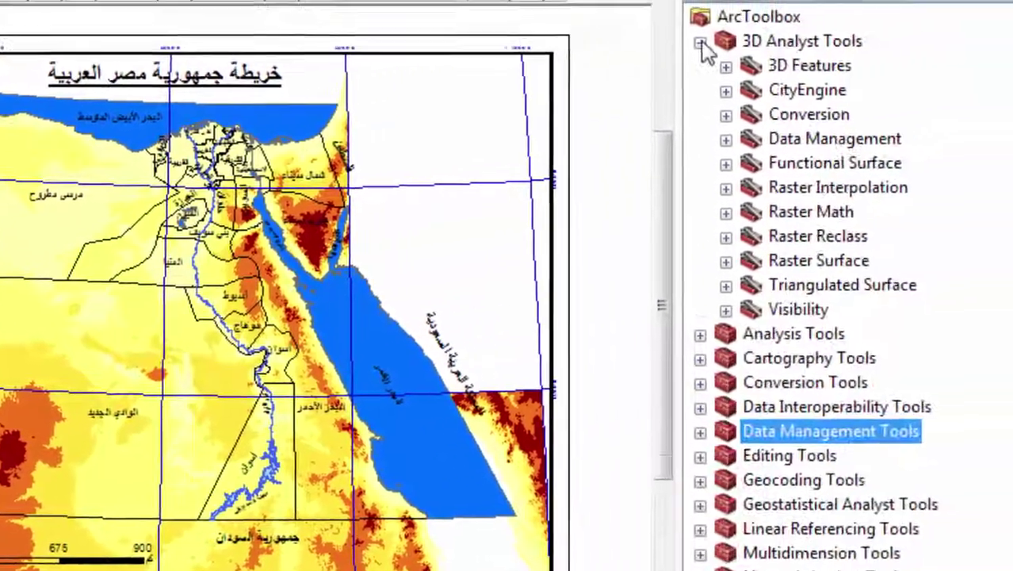
{"action": "left_click", "coordinate": [725, 261]}
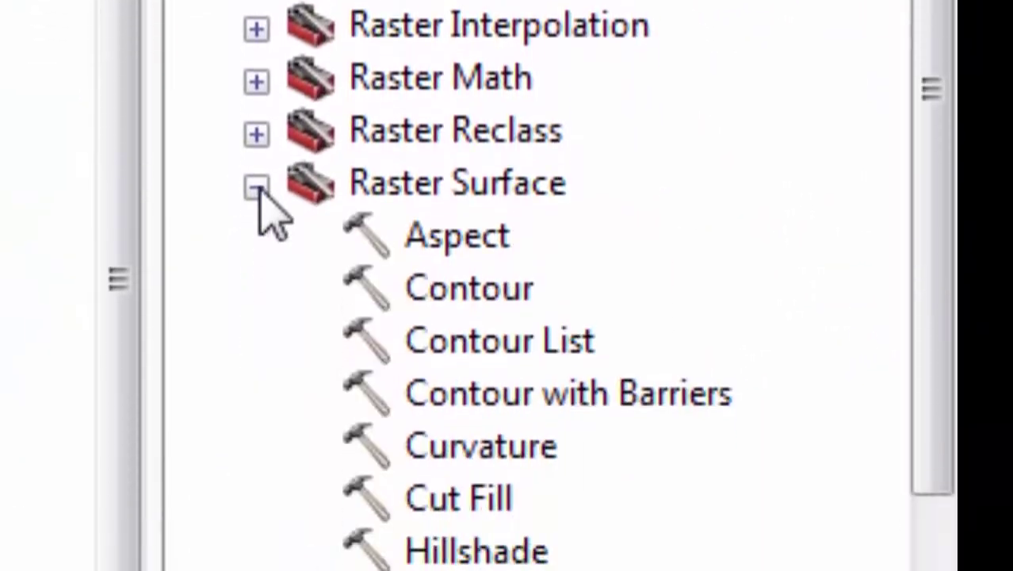
{"action": "double_click", "coordinate": [508, 549]}
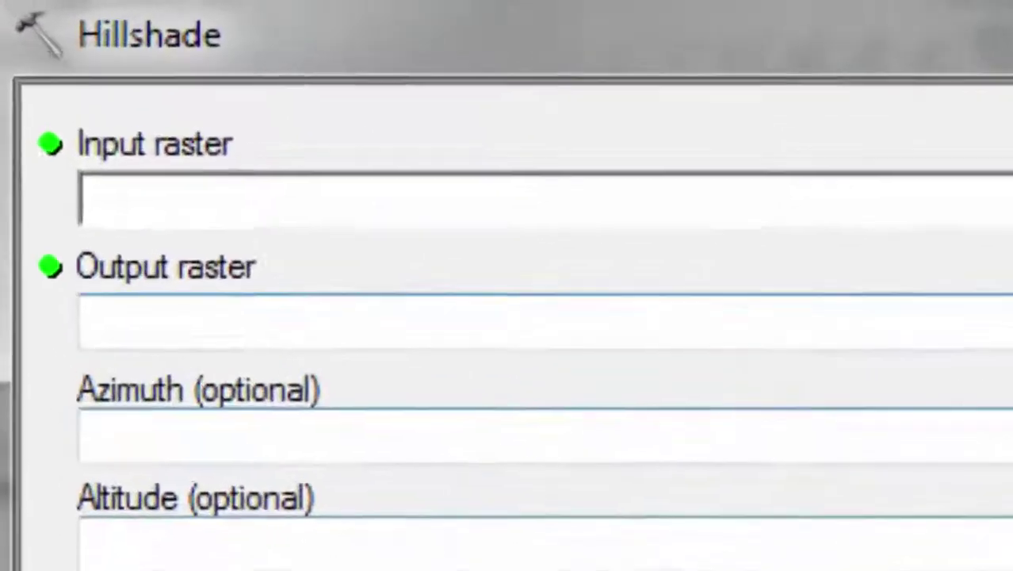
{"action": "left_click", "coordinate": [652, 86]}
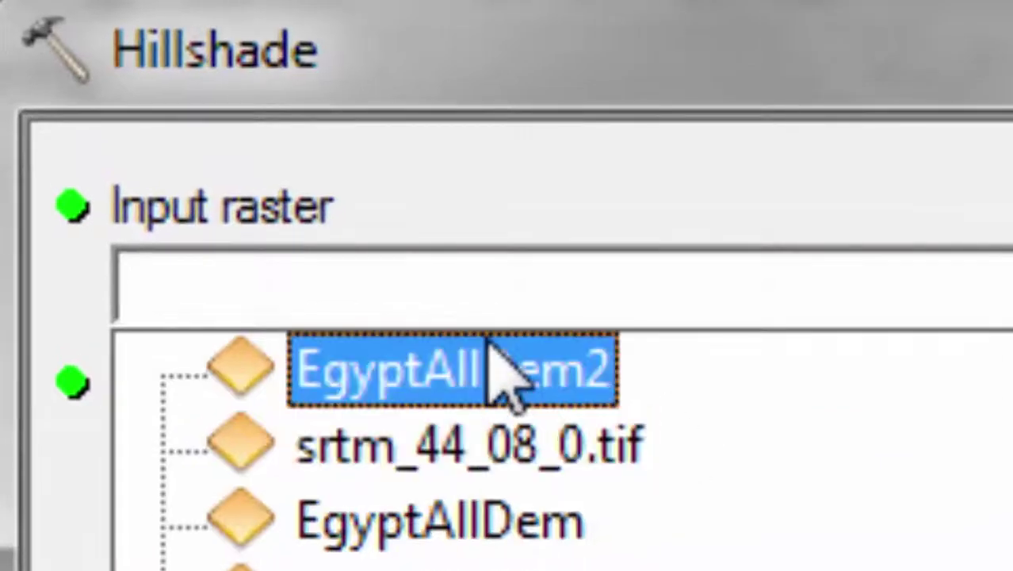
{"action": "left_click", "coordinate": [492, 352]}
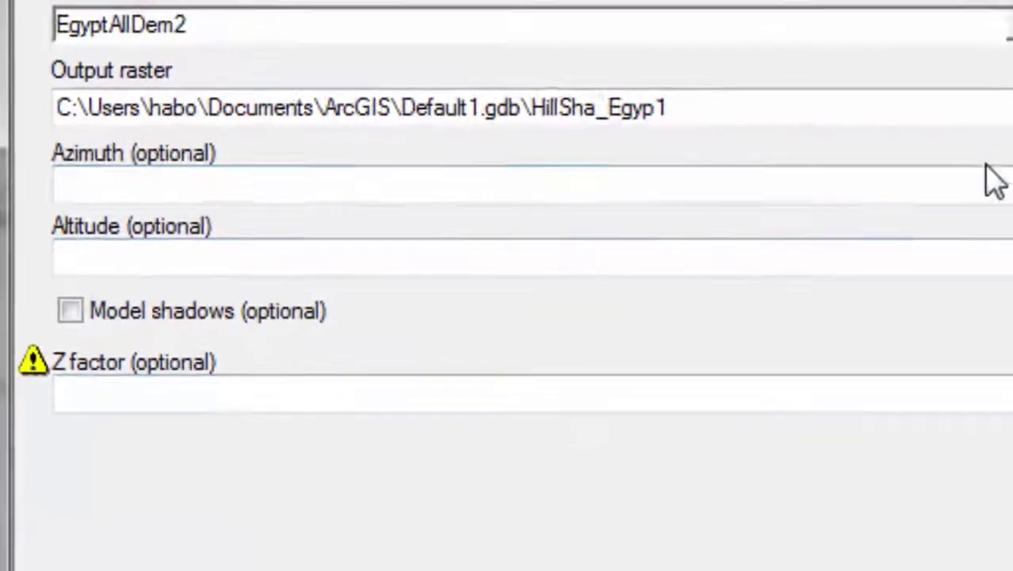
Step: Set the hillshade output raster to be saved in the Egypt DEM90 folder
{"action": "left_click", "coordinate": [727, 131]}
{"action": "type", "text": "Hi"}
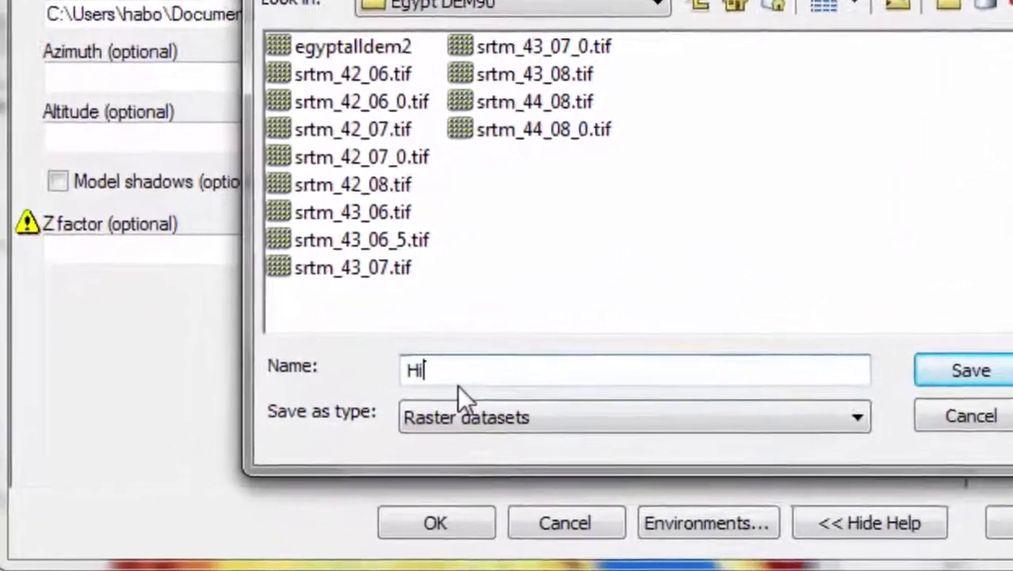
{"action": "left_click", "coordinate": [971, 370]}
Step: Try a Z factor of 2 for the hillshade, replace it with 1 and run the tool
{"action": "double_click", "coordinate": [914, 254]}
{"action": "type", "text": "2"}
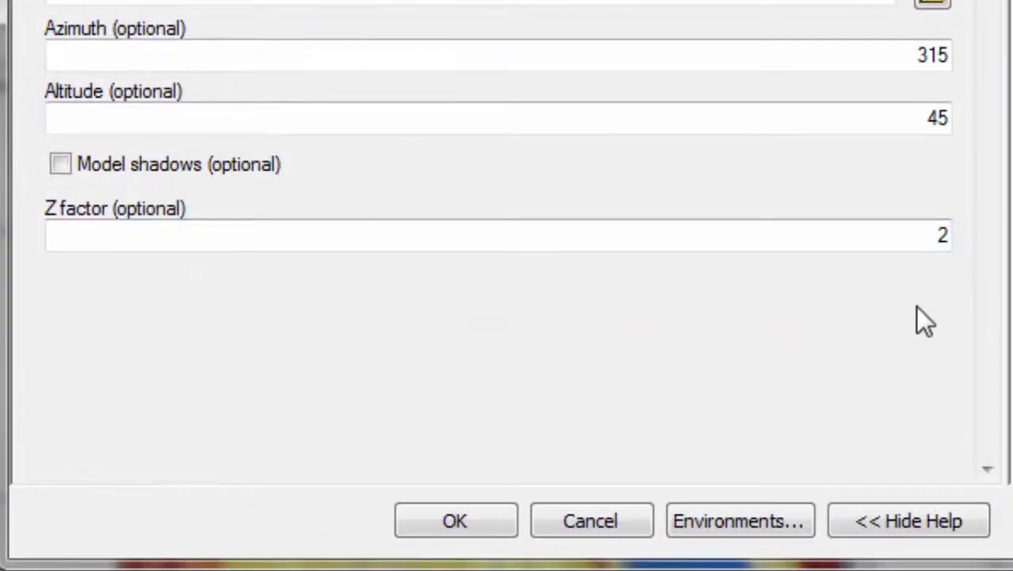
{"action": "left_click_drag", "start_coordinate": [924, 237], "coordinate": [954, 240]}
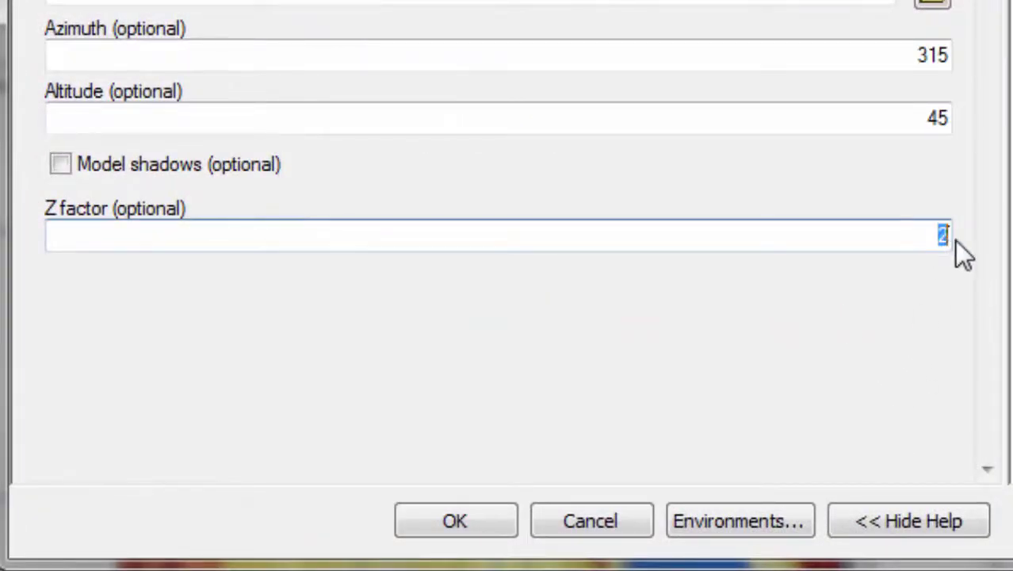
{"action": "type", "text": "1"}
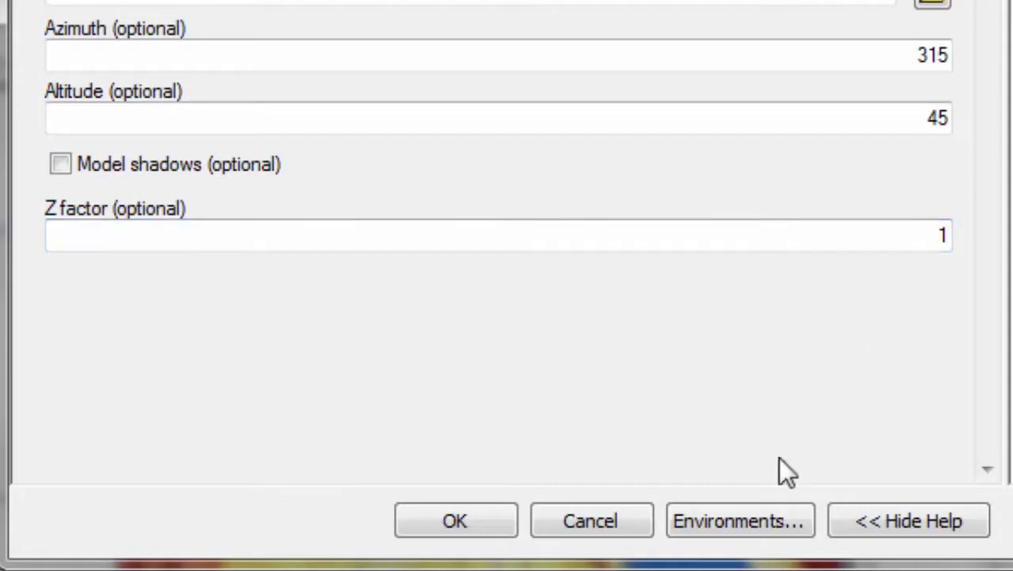
{"action": "left_click", "coordinate": [477, 521]}
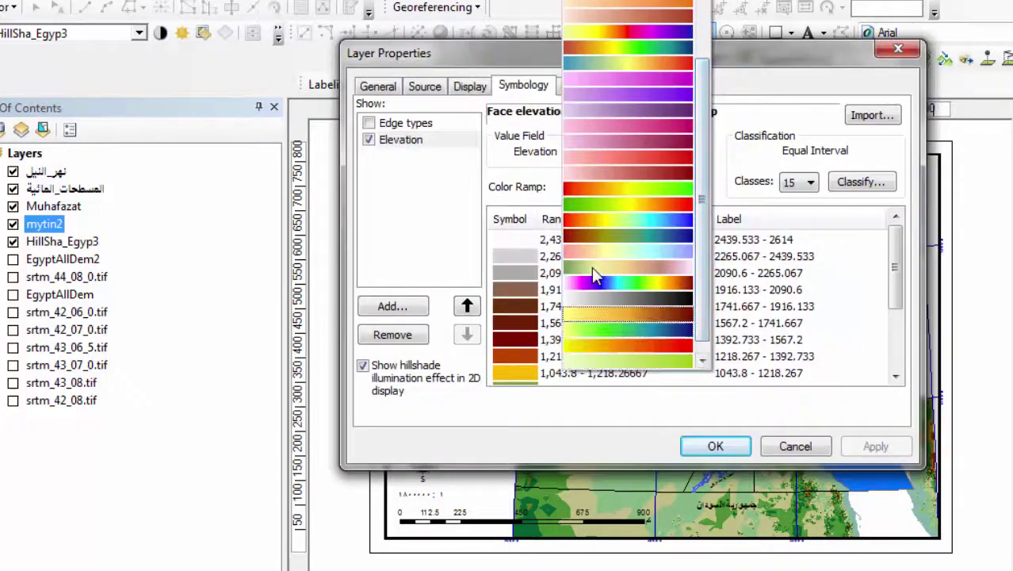
Step: Choose a color ramp for the elevation faces of the mytin2 layer
{"action": "left_click", "coordinate": [596, 277]}
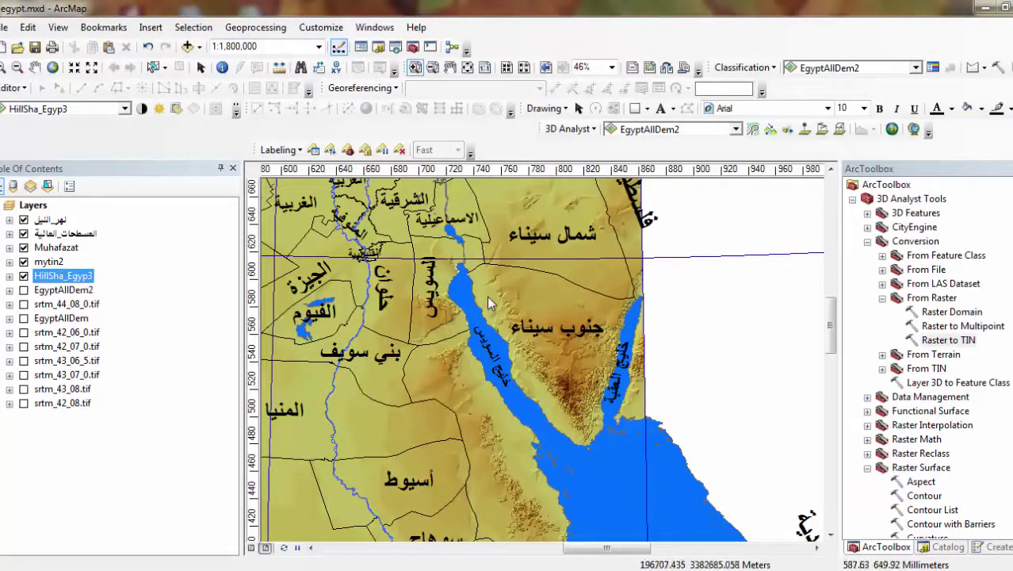
Step: Hide the mytin2 layer and display the HillSha_Egyp3 hillshade with the classified EgyptAllDem2 layer
{"action": "key", "text": "space"}
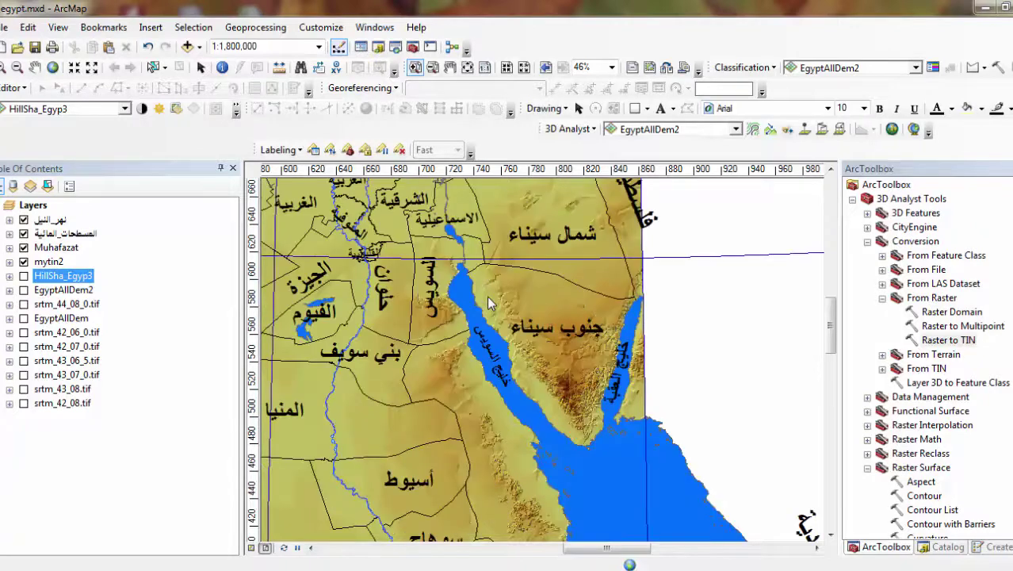
{"action": "key", "text": "Up"}
{"action": "key", "text": "space"}
{"action": "key", "text": "Down"}
{"action": "key", "text": "space"}
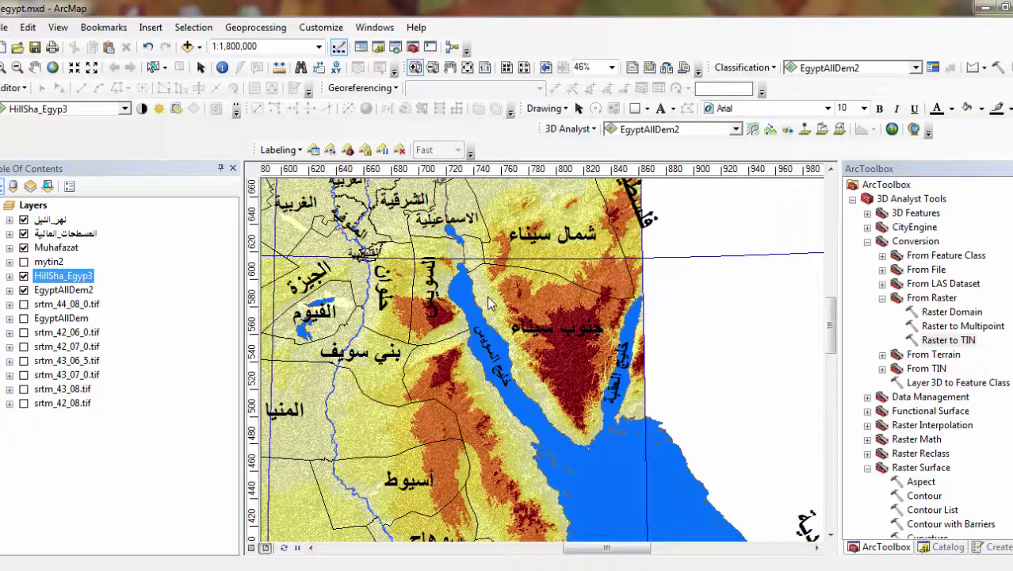
Step: Draw a graphic polygon over the terrain east of the Red Sea in the map's southeast corner
{"action": "scroll", "coordinate": [488, 302], "scroll_direction": "up", "scroll_amount": 5}
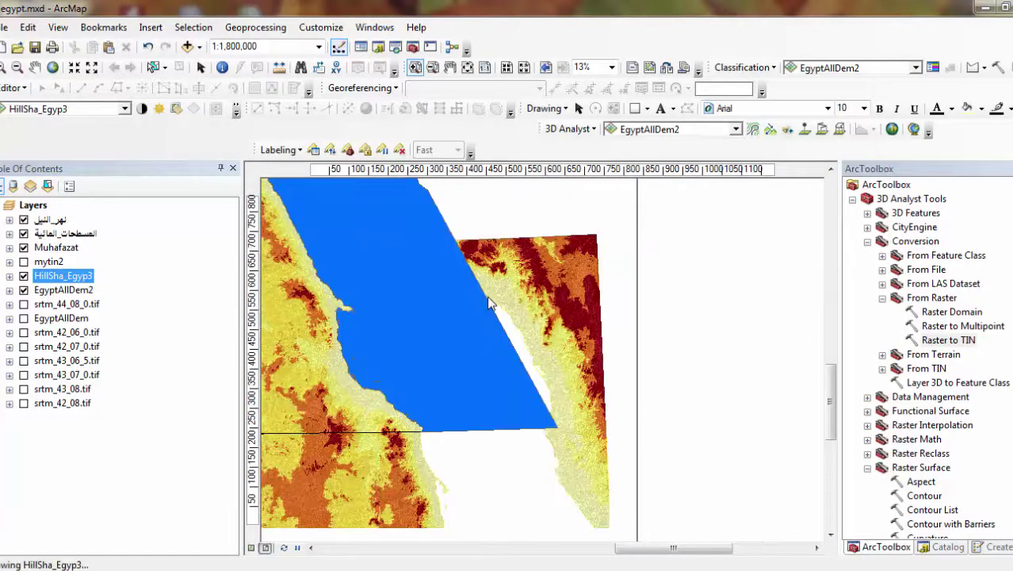
{"action": "scroll", "coordinate": [486, 296], "scroll_direction": "down", "scroll_amount": 4}
{"action": "left_click", "coordinate": [630, 169]}
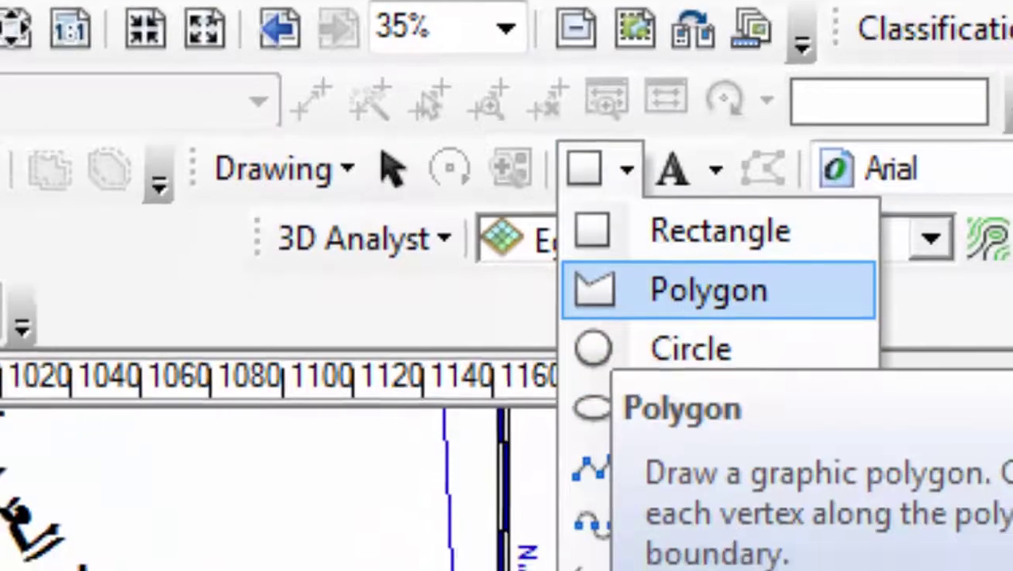
{"action": "left_click", "coordinate": [709, 303]}
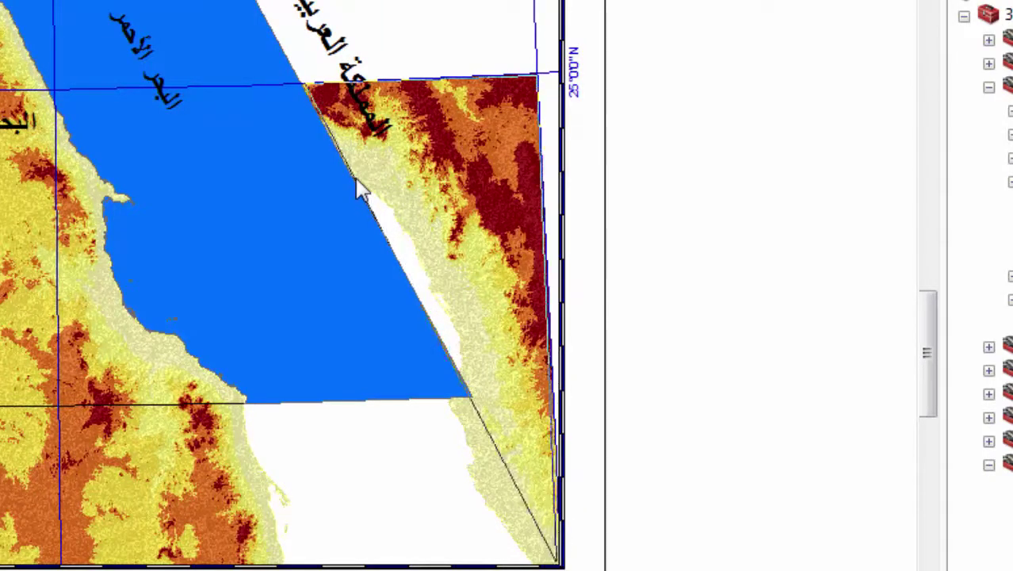
{"action": "double_click", "coordinate": [358, 189]}
Step: Give the polygon east of the Red Sea a white fill and no outline color
{"action": "right_click", "coordinate": [358, 188]}
{"action": "left_click", "coordinate": [548, 181]}
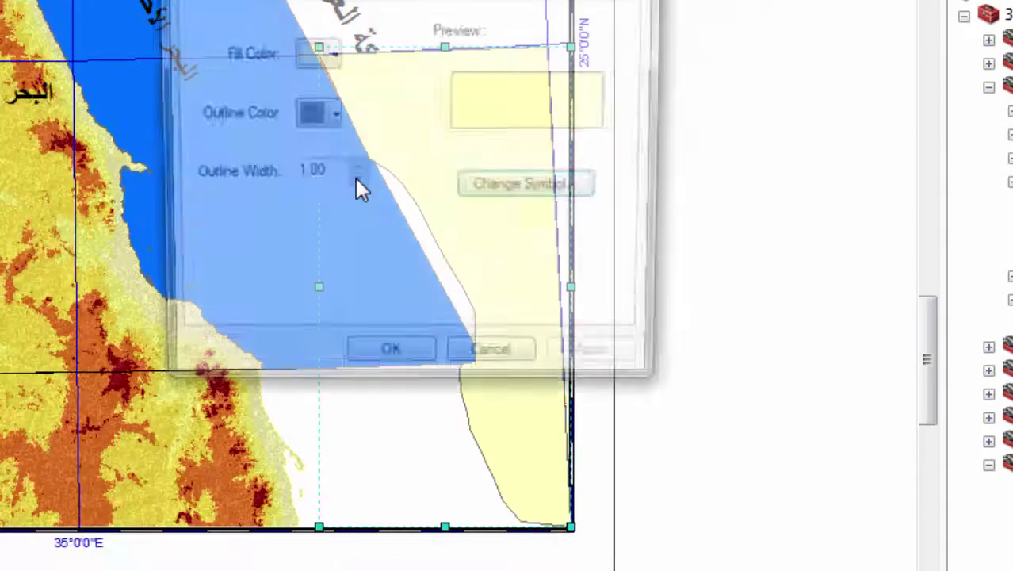
{"action": "left_click", "coordinate": [332, 53]}
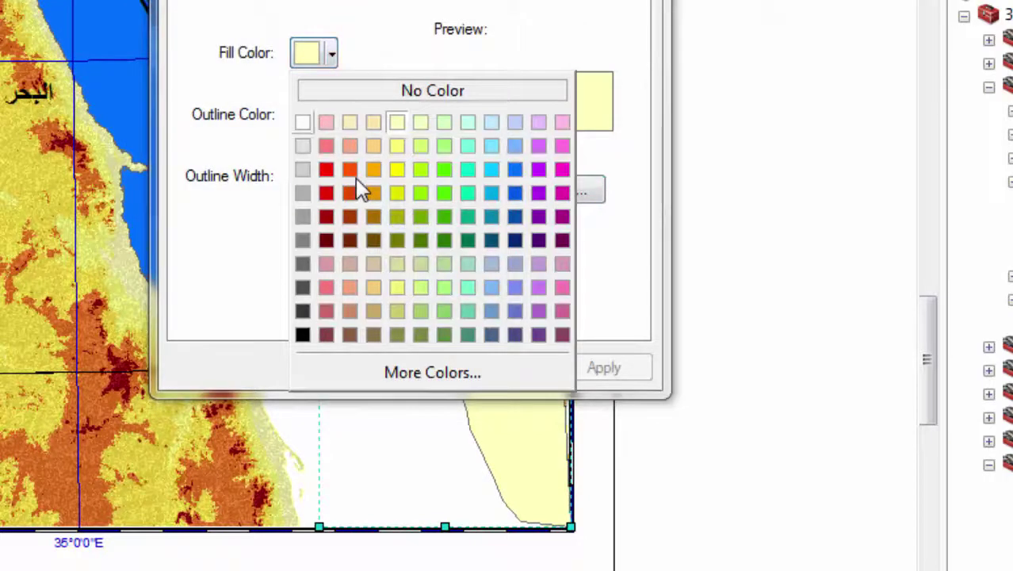
{"action": "left_click", "coordinate": [432, 90]}
{"action": "left_click", "coordinate": [331, 115]}
{"action": "left_click", "coordinate": [356, 182]}
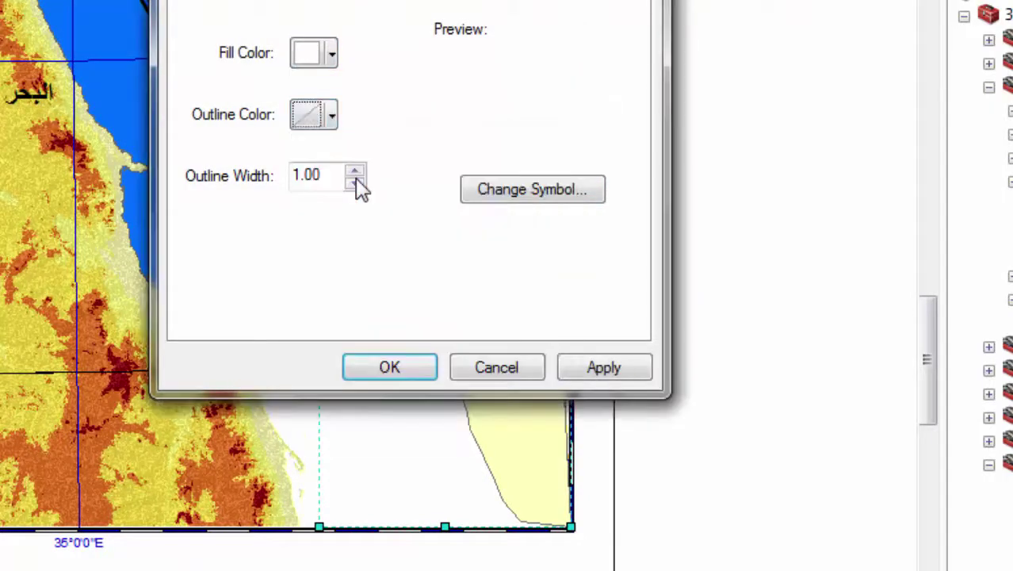
{"action": "key", "text": "Return"}
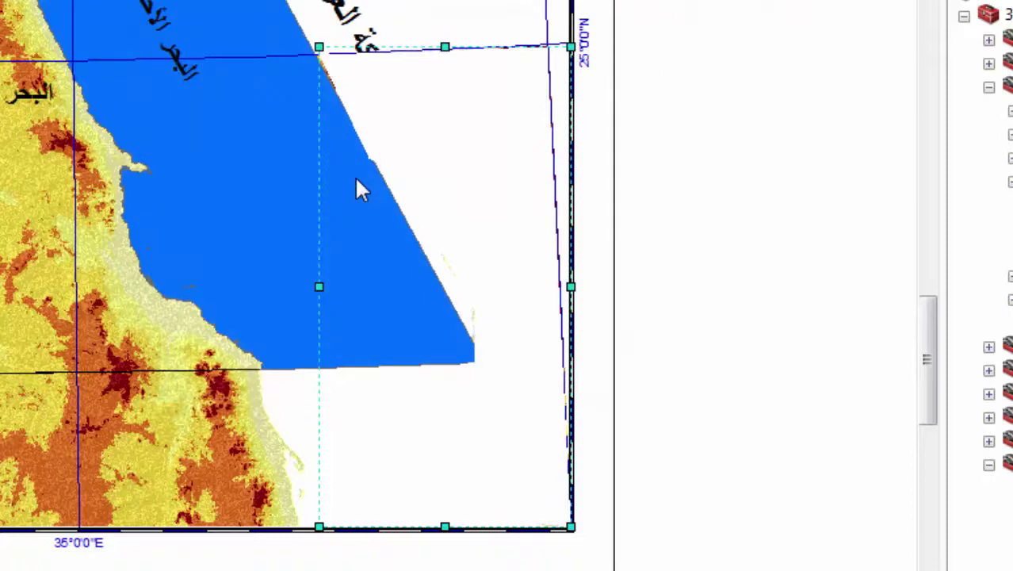
Step: Mask the terrain south of Egypt's southern border with a graphic polygon that has a white fill and no outline
{"action": "scroll", "coordinate": [354, 176], "scroll_direction": "up", "scroll_amount": 2}
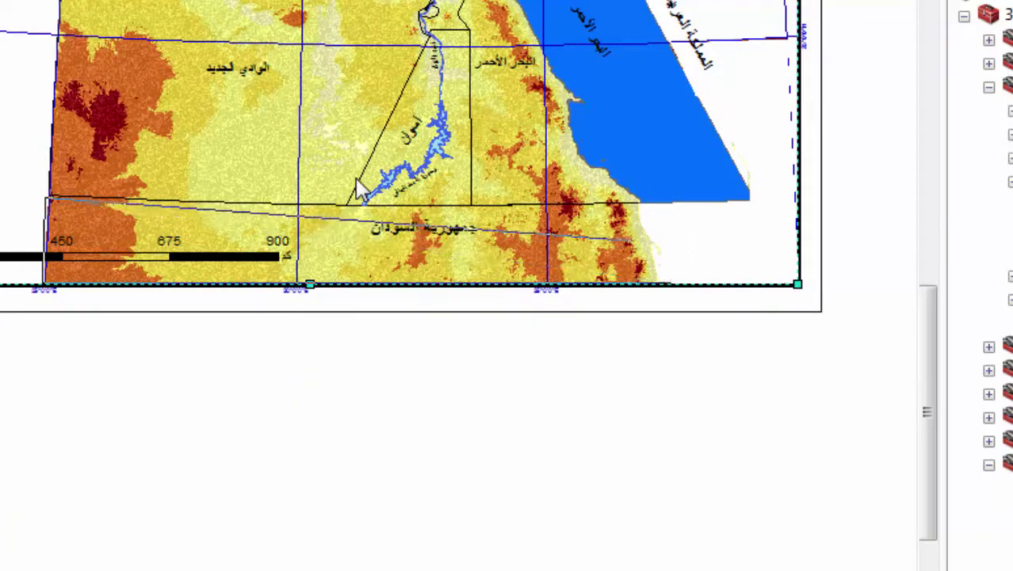
{"action": "right_click", "coordinate": [599, 251]}
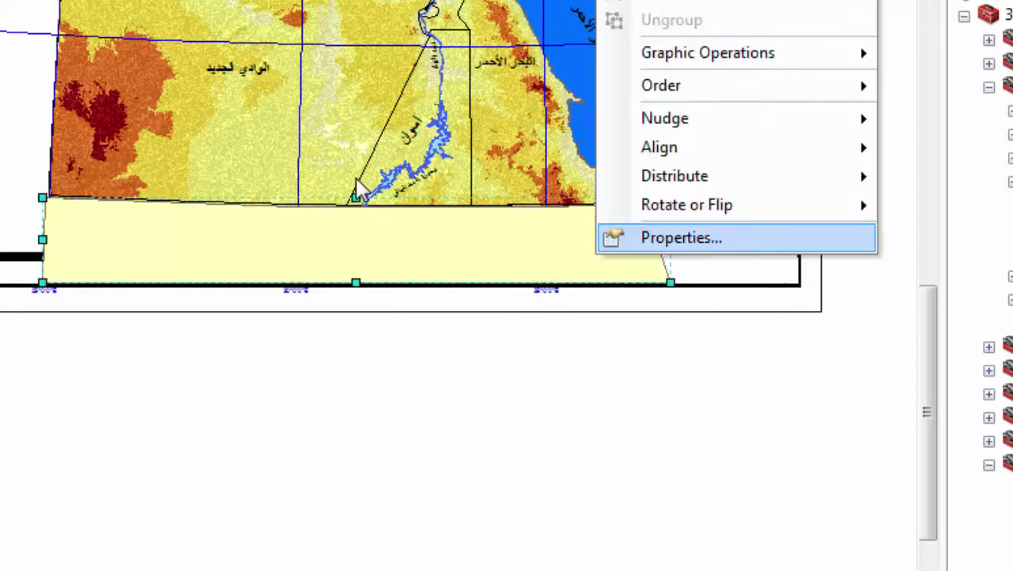
{"action": "left_click", "coordinate": [678, 235]}
{"action": "key", "text": "Return"}
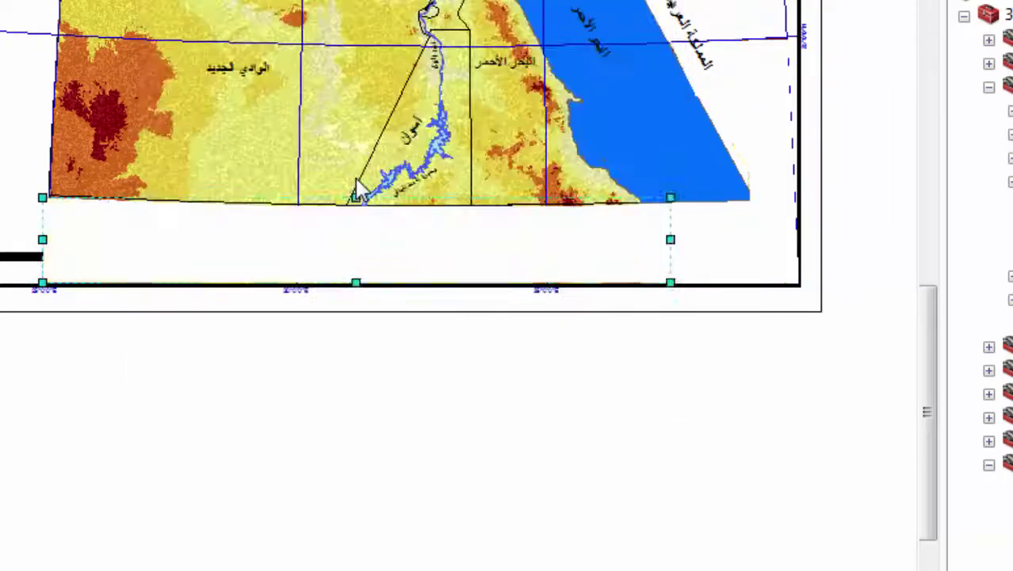
Step: Bring the scale bar to the front of the white polygon covering the south
{"action": "key", "text": "Tab"}
{"action": "key", "text": "shift+F10"}
{"action": "key", "text": "Up"}
{"action": "key", "text": "Up"}
{"action": "key", "text": "Up"}
{"action": "key", "text": "Up"}
{"action": "key", "text": "Up"}
{"action": "key", "text": "Up"}
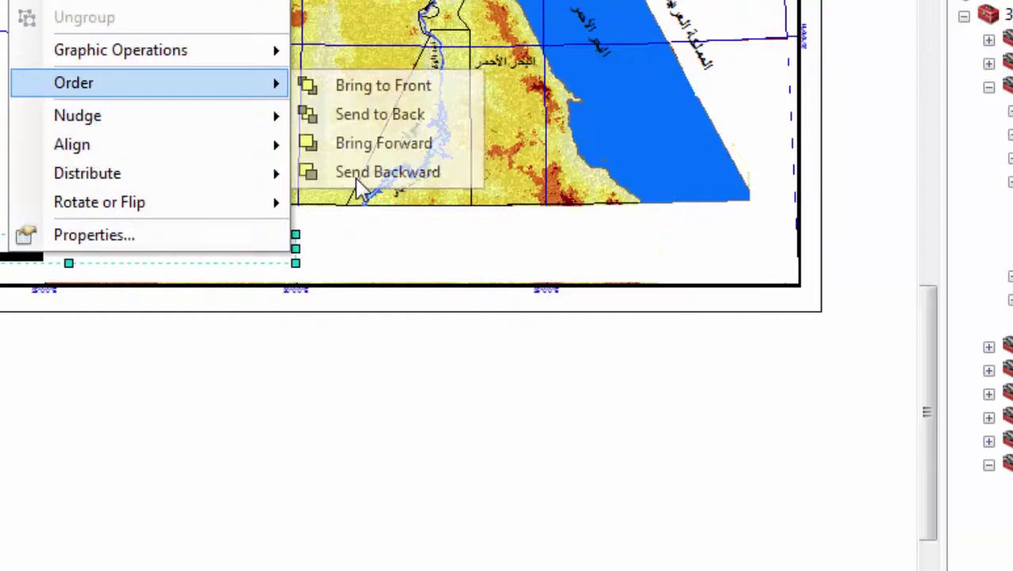
{"action": "key", "text": "Right"}
{"action": "key", "text": "Return"}
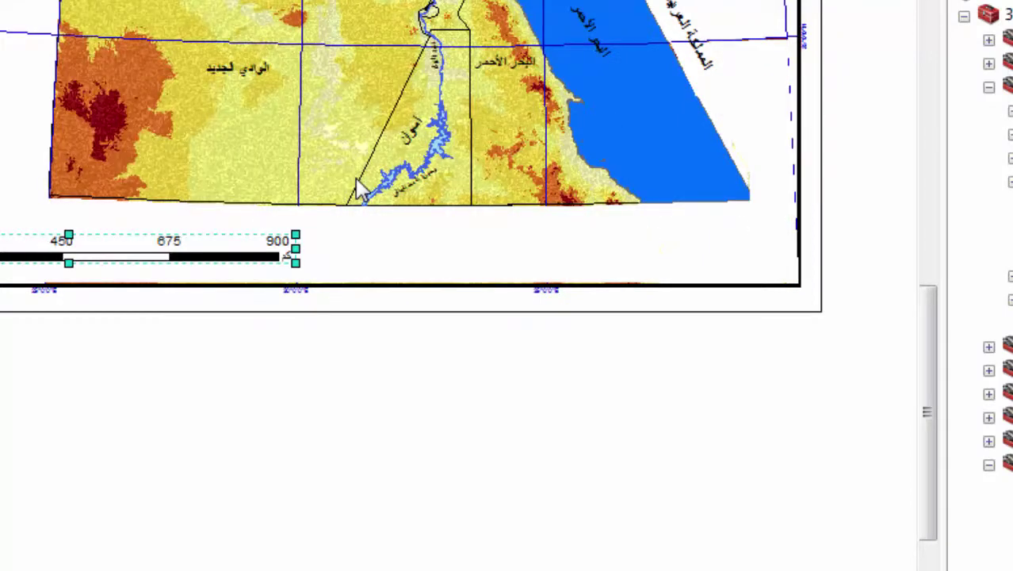
Step: Draw a line across the white southern polygon to continue the 30°E grid line down to the map frame
{"action": "scroll", "coordinate": [799, 217], "scroll_direction": "up", "scroll_amount": 4}
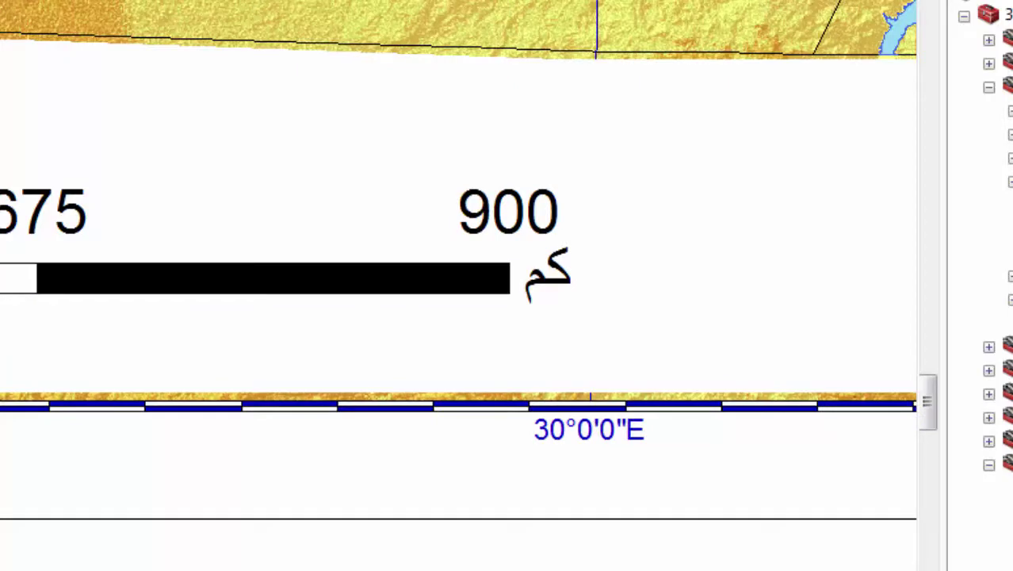
{"action": "left_click", "coordinate": [606, 40]}
{"action": "left_click", "coordinate": [596, 52]}
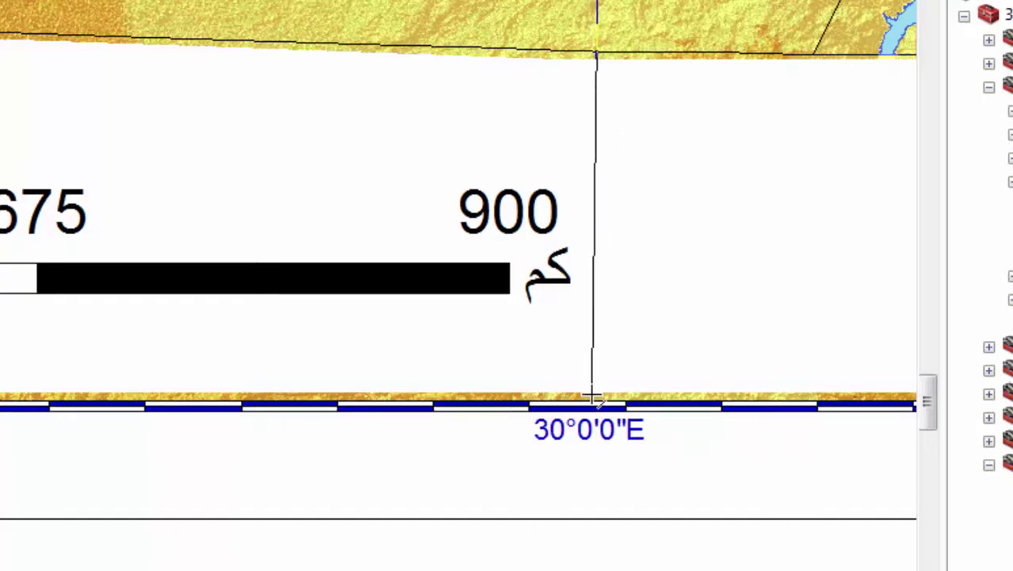
{"action": "double_click", "coordinate": [592, 397]}
Step: Set the new grid line segment's color to a darker blue, after trying a brighter blue
{"action": "right_click", "coordinate": [592, 299]}
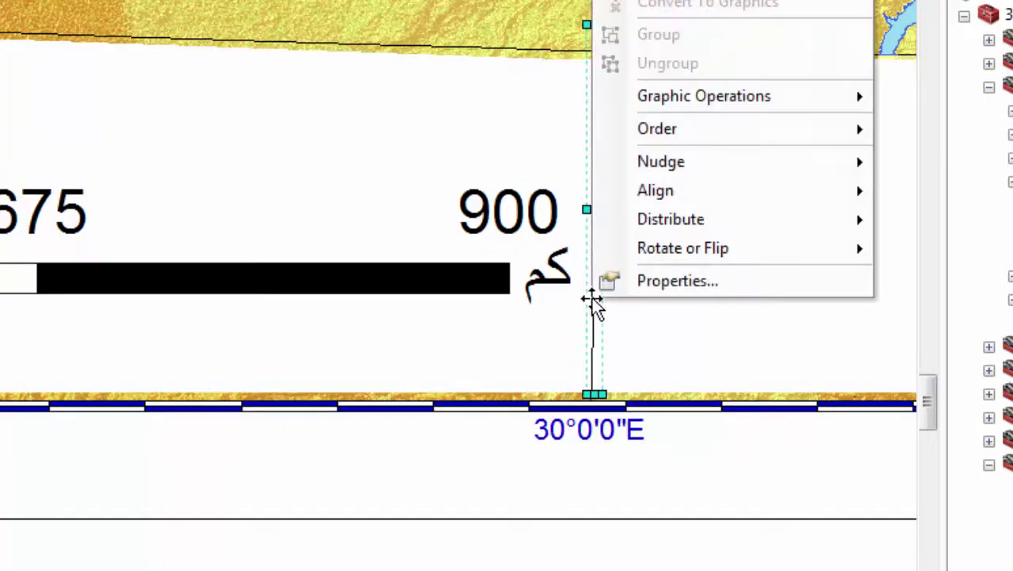
{"action": "left_click", "coordinate": [671, 282]}
{"action": "left_click", "coordinate": [290, 63]}
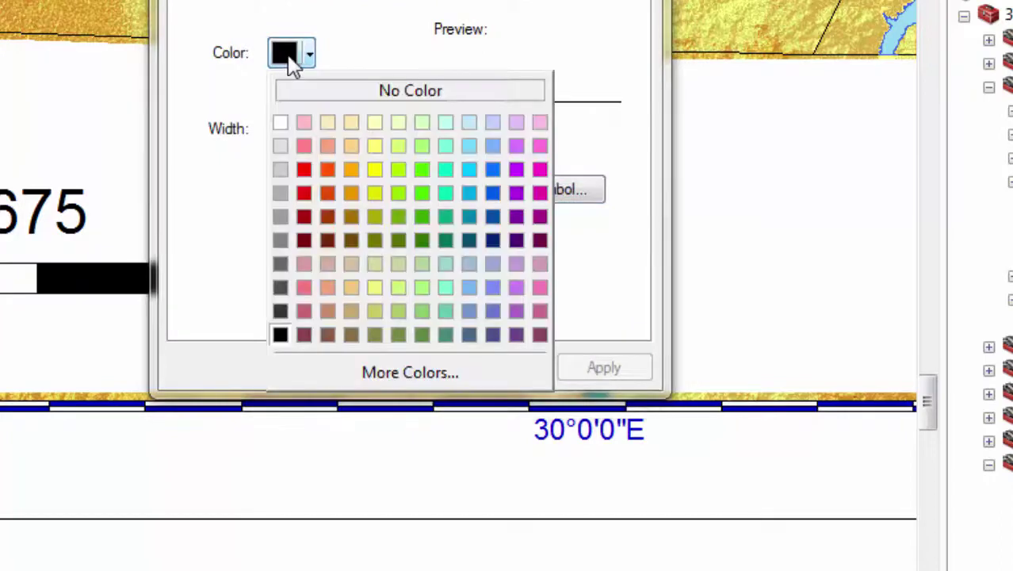
{"action": "left_click", "coordinate": [492, 171]}
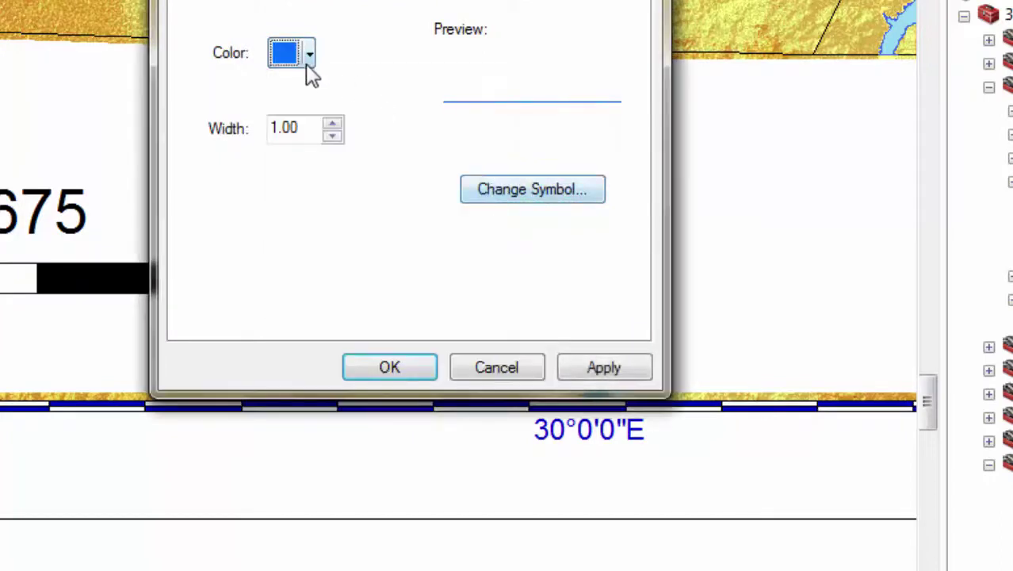
{"action": "left_click", "coordinate": [309, 57]}
{"action": "left_click", "coordinate": [287, 63]}
{"action": "left_click", "coordinate": [287, 64]}
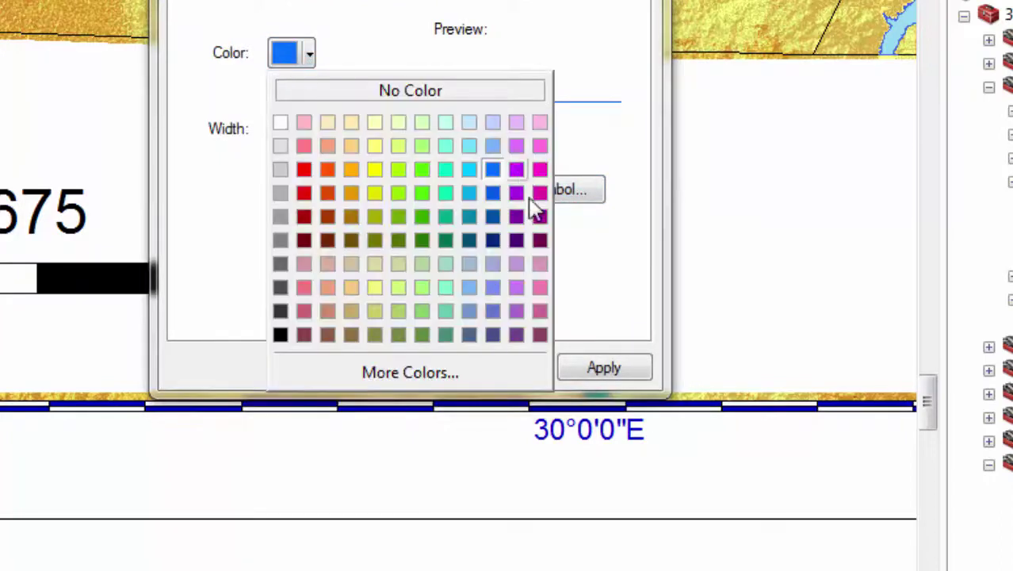
{"action": "left_click", "coordinate": [493, 194]}
{"action": "left_click", "coordinate": [409, 364]}
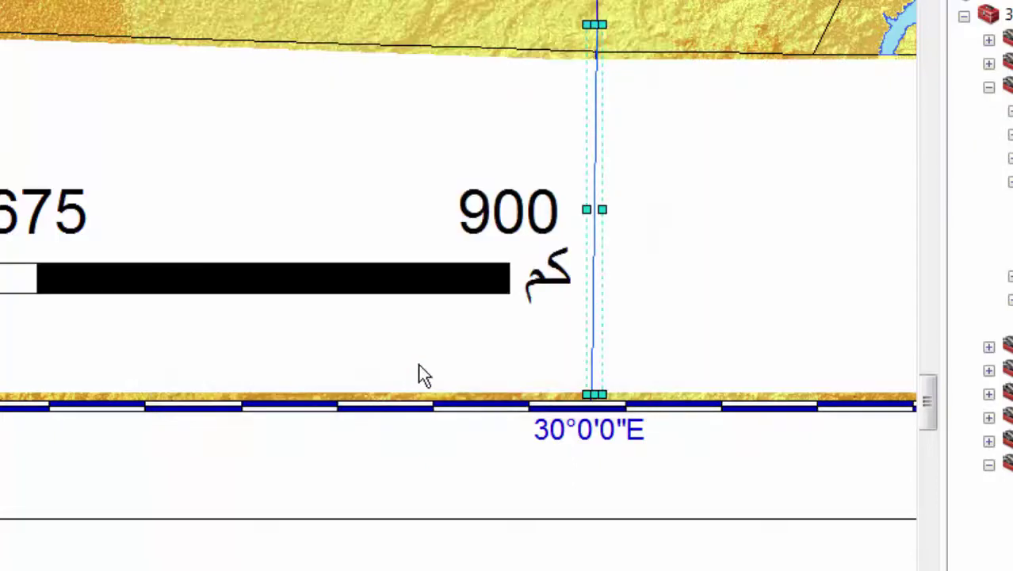
Step: Stretch the white southern polygon's lower edge down to the map frame to cover the remaining terrain strip
{"action": "left_click", "coordinate": [761, 312]}
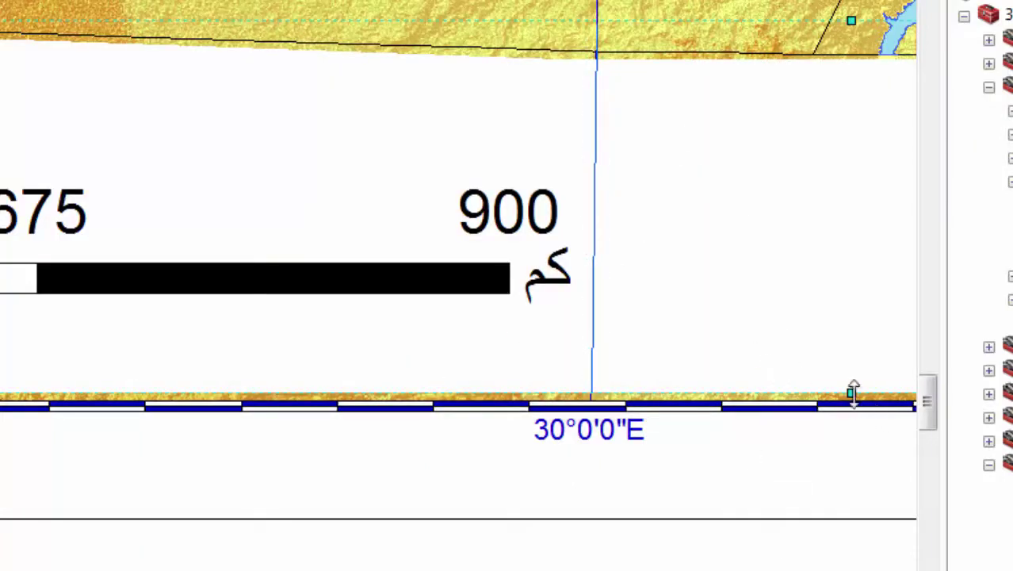
{"action": "left_click_drag", "start_coordinate": [853, 393], "coordinate": [851, 398]}
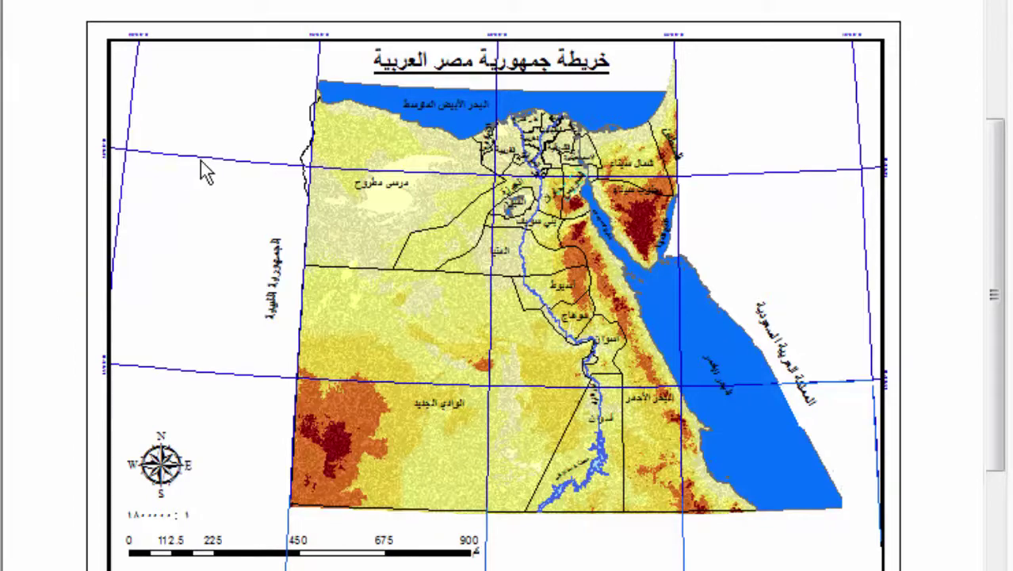
Step: Draw a polygon over the blank gap between Egypt's northwestern border line and the DEM's western edge, just below the coast
{"action": "left_click_drag", "start_coordinate": [201, 161], "coordinate": [432, 142]}
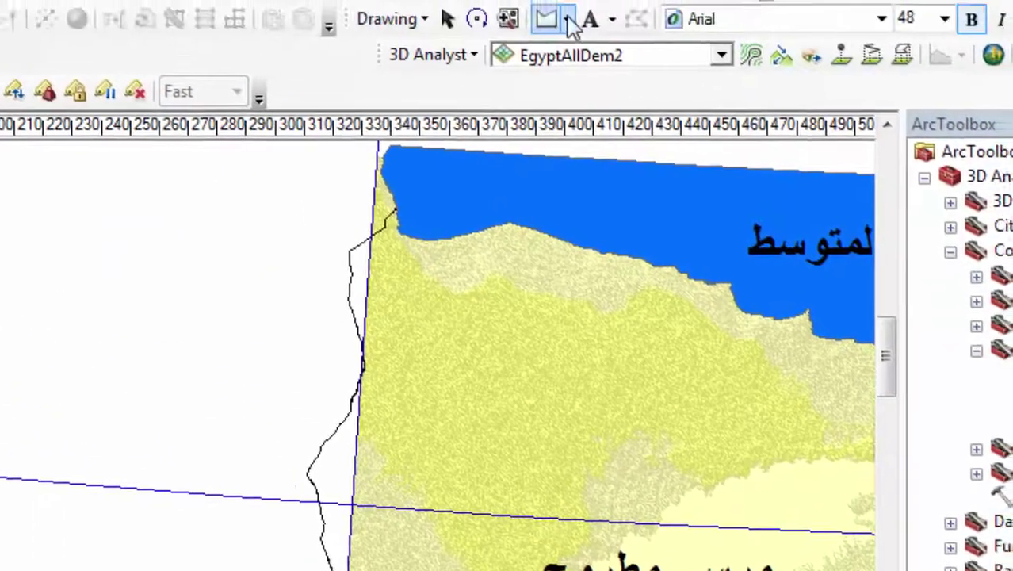
{"action": "left_click", "coordinate": [550, 41]}
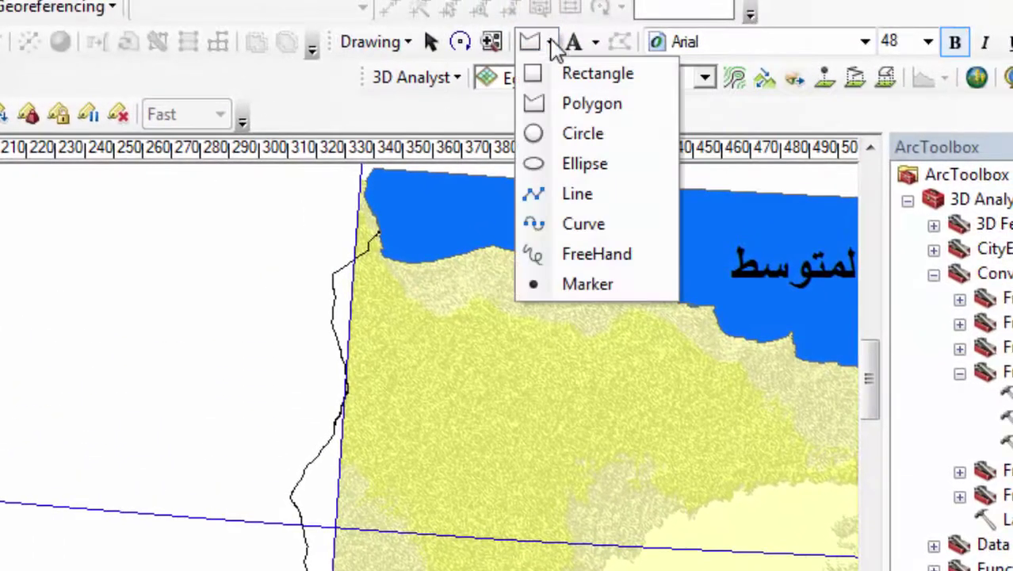
{"action": "left_click", "coordinate": [541, 111]}
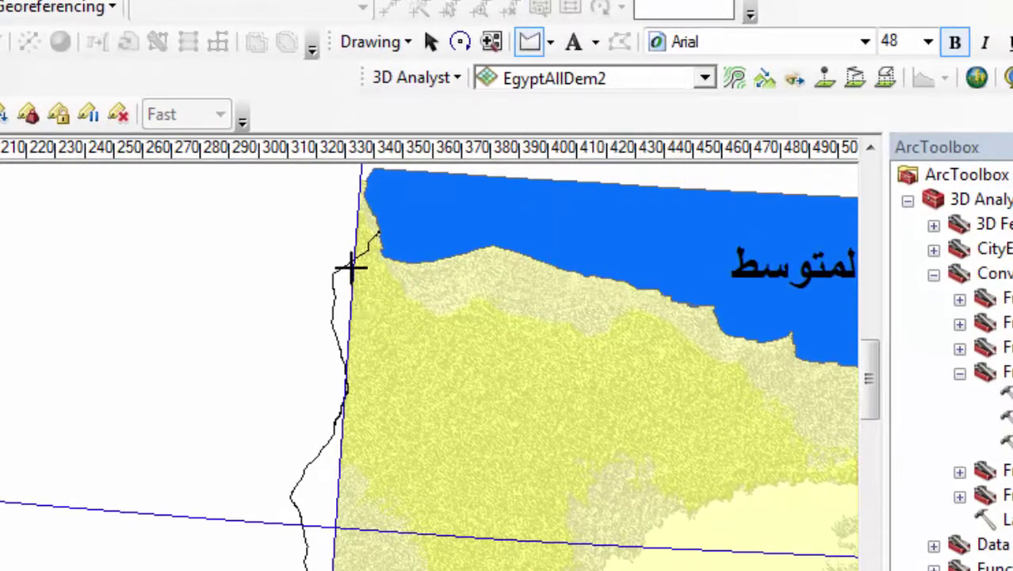
{"action": "scroll", "coordinate": [351, 265], "scroll_direction": "down", "scroll_amount": 4}
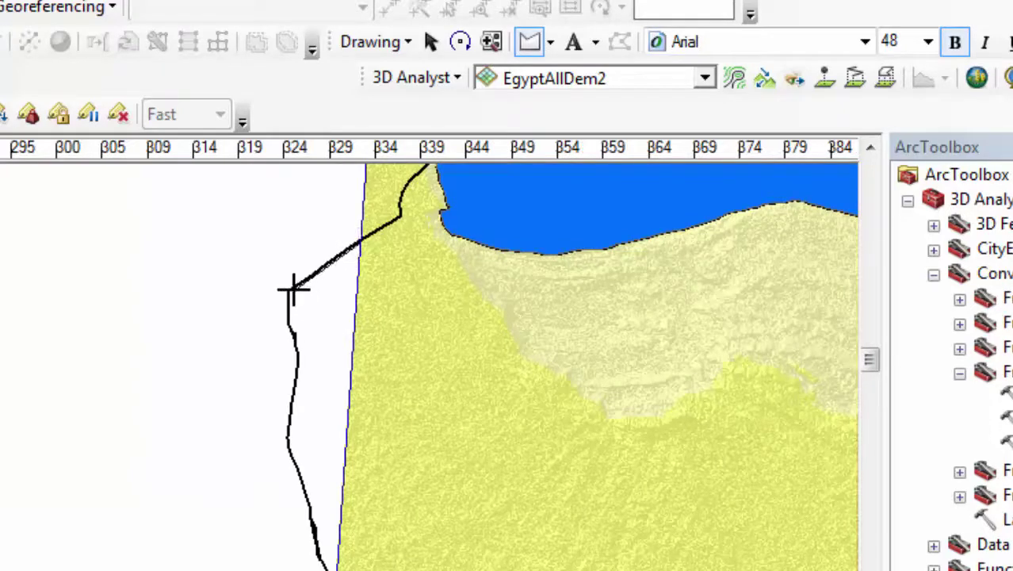
{"action": "double_click", "coordinate": [290, 288]}
Step: Set the fill color of the northwestern gap polygon to a bright yellow that approximates the adjacent terrain
{"action": "left_click", "coordinate": [238, 239]}
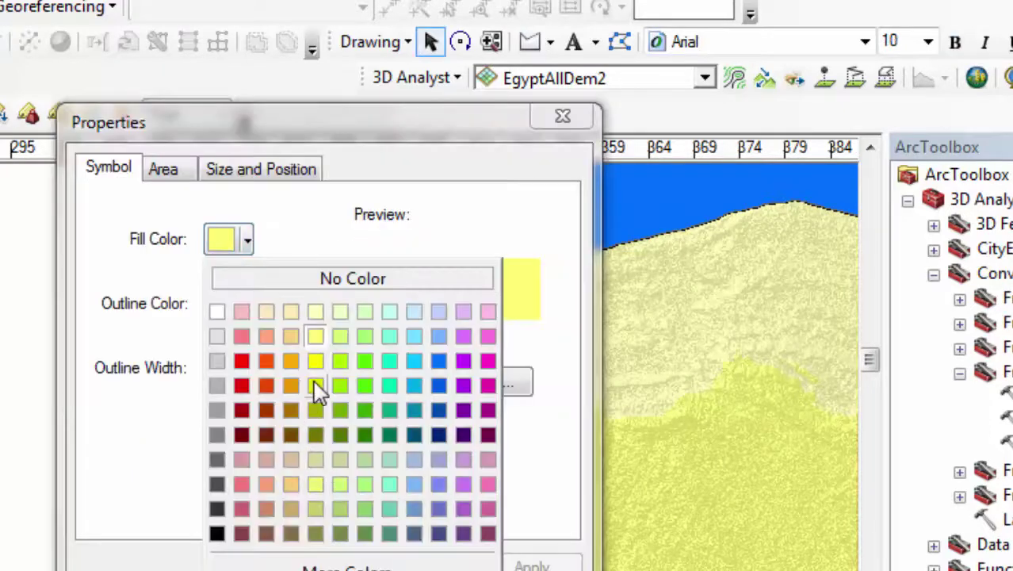
{"action": "left_click", "coordinate": [316, 386]}
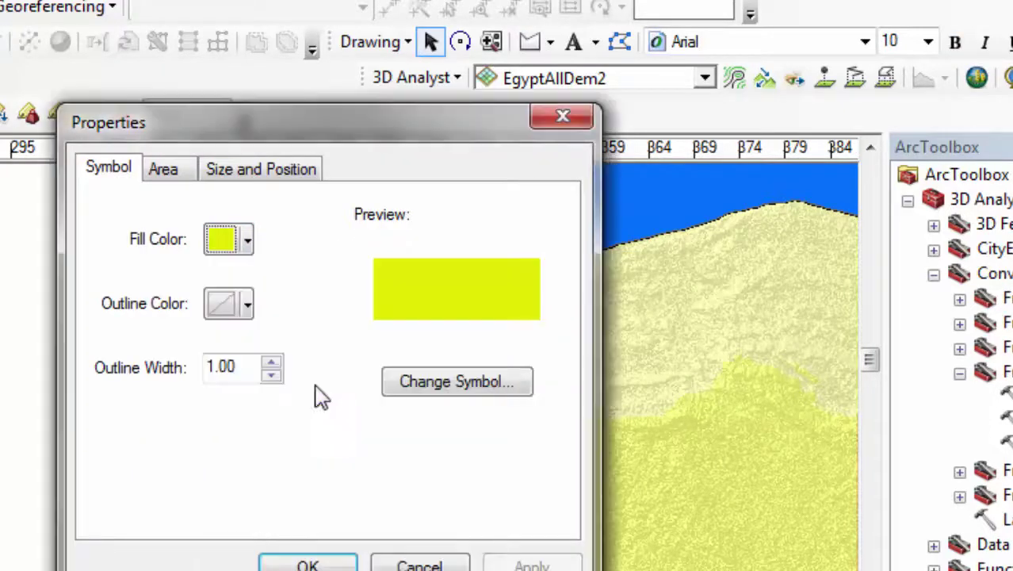
{"action": "left_click", "coordinate": [310, 563]}
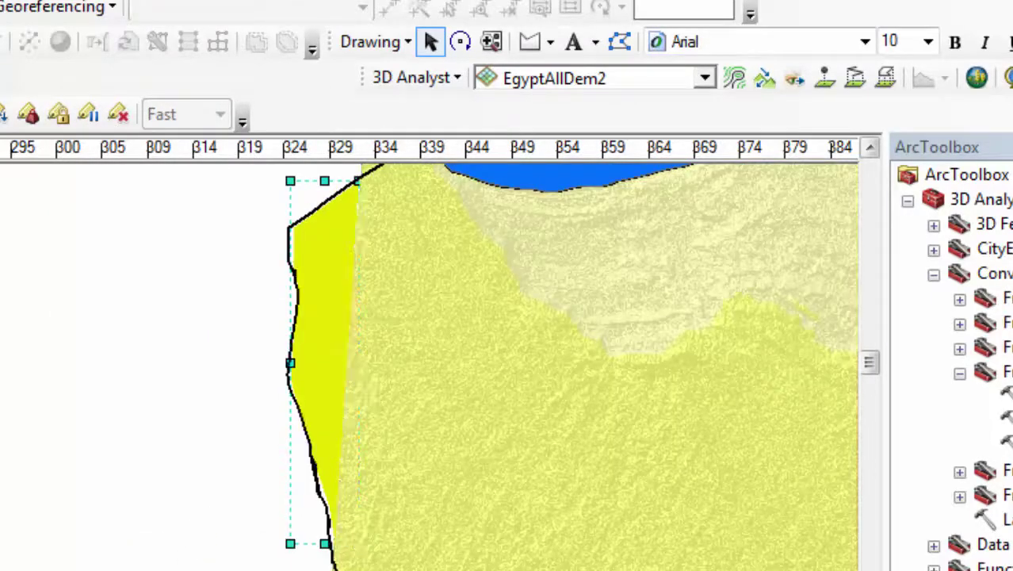
{"action": "scroll", "coordinate": [428, 356], "scroll_direction": "down", "scroll_amount": 5}
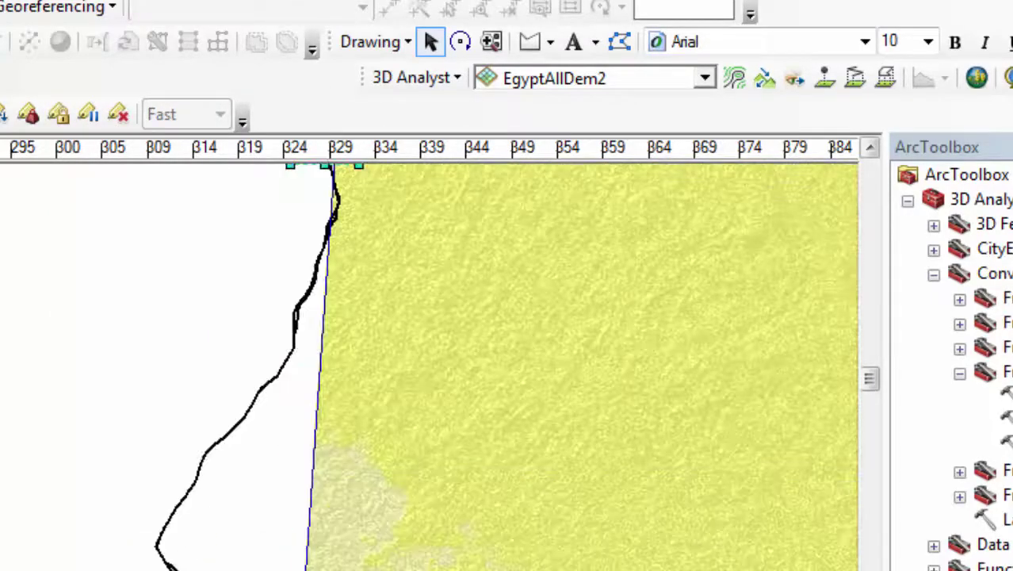